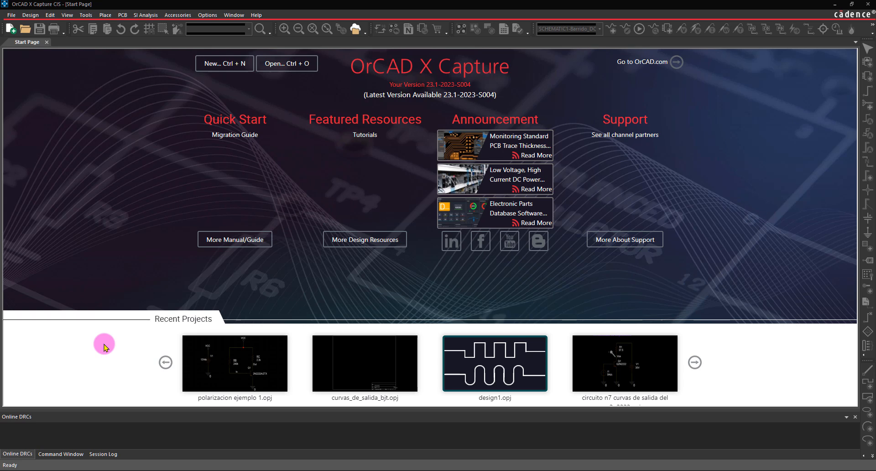
# - Start a new project and name it Curvas_BJT
pyautogui.click(222, 65)
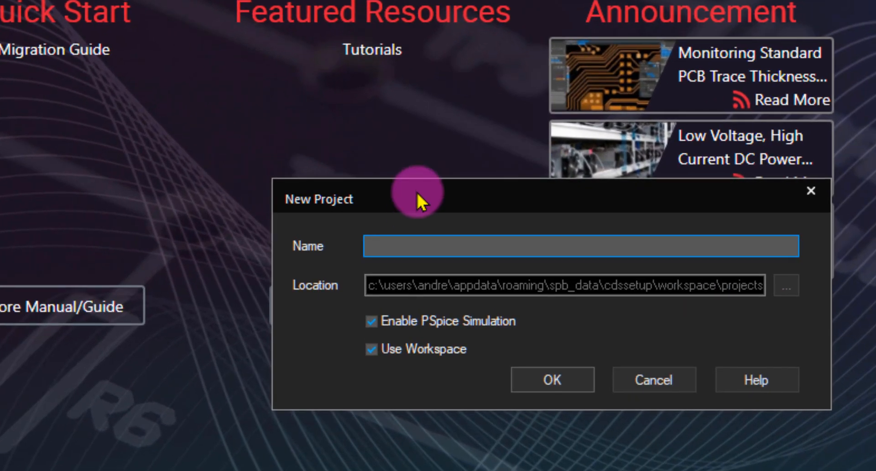
pyautogui.click(395, 224)
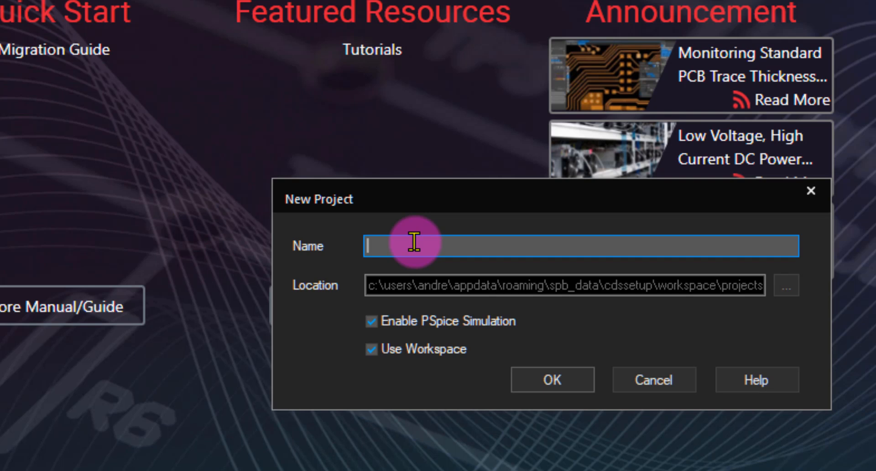
pyautogui.write('Curvas_IT')
# - Turn off Use Workspace, set the project location to D:\Simulaciones ORCAD, and create the project with PSpice simulation enabled
pyautogui.click(372, 349)
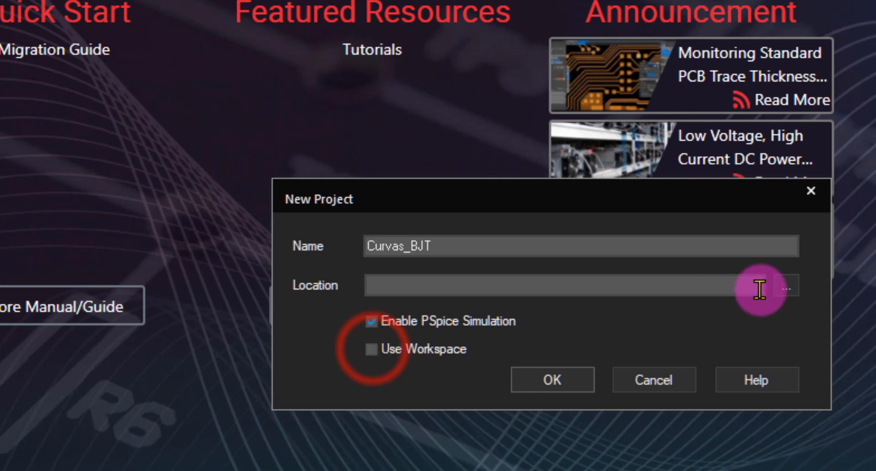
pyautogui.click(787, 284)
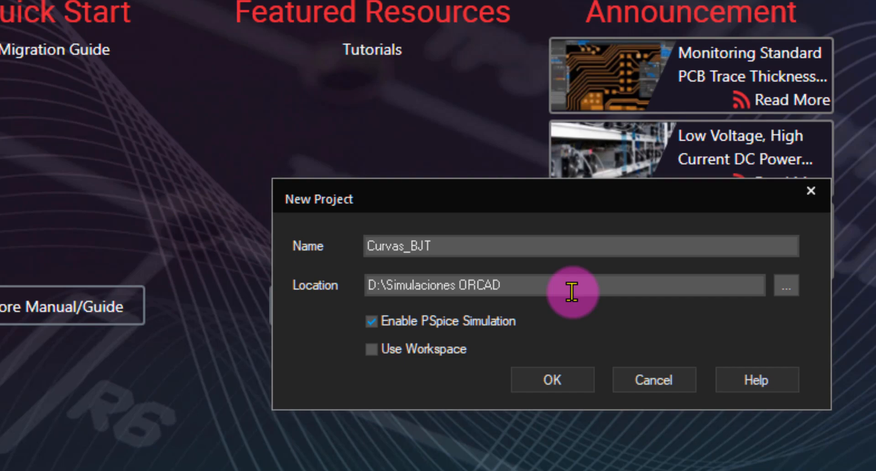
pyautogui.click(552, 380)
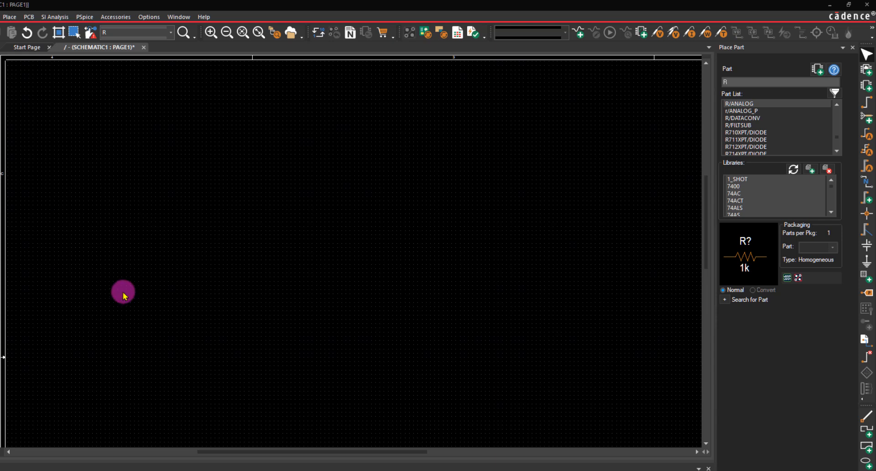
# - Find the 2N2222A/ZTX transistor from the ZETEX library and place one on the schematic page
pyautogui.click(736, 81)
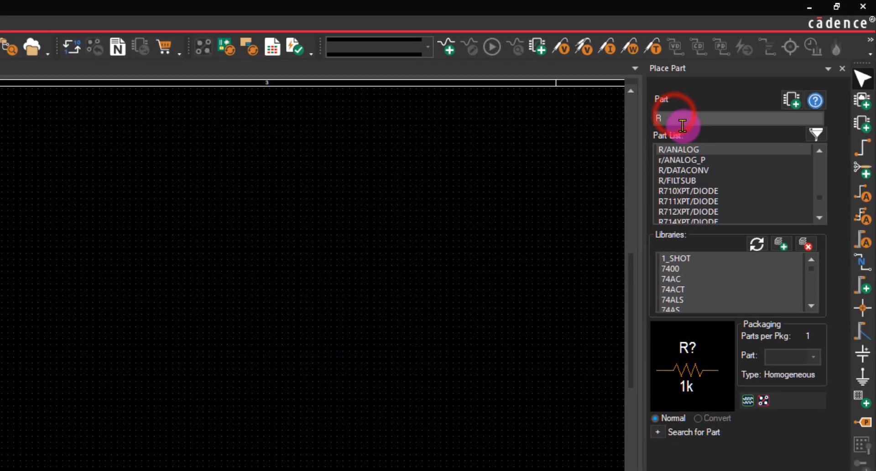
pyautogui.click(693, 103)
pyautogui.click(693, 103)
pyautogui.click(705, 212)
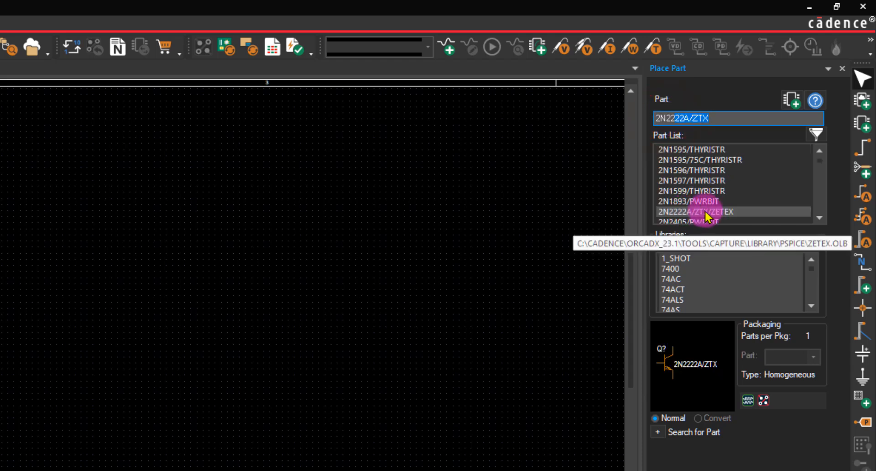
pyautogui.doubleClick(679, 212)
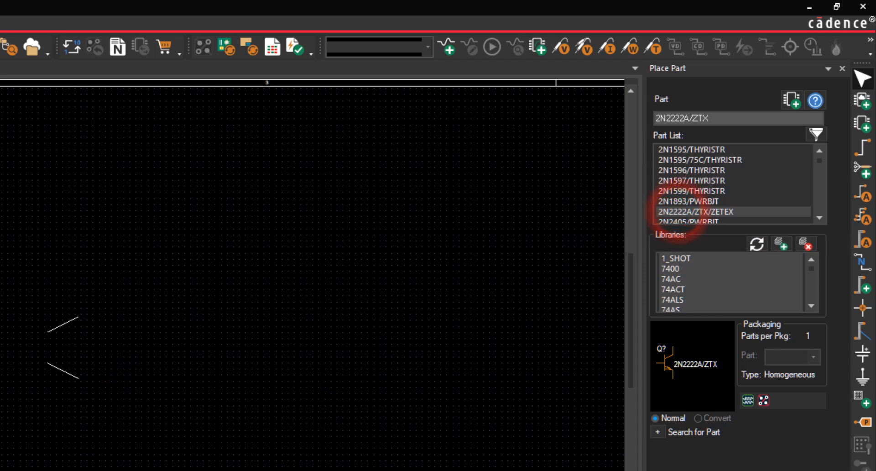
pyautogui.click(60, 327)
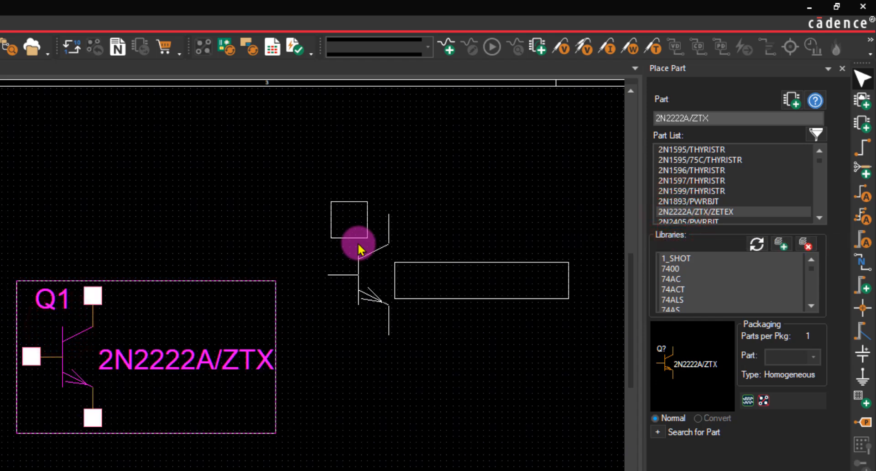
pyautogui.press('Escape')
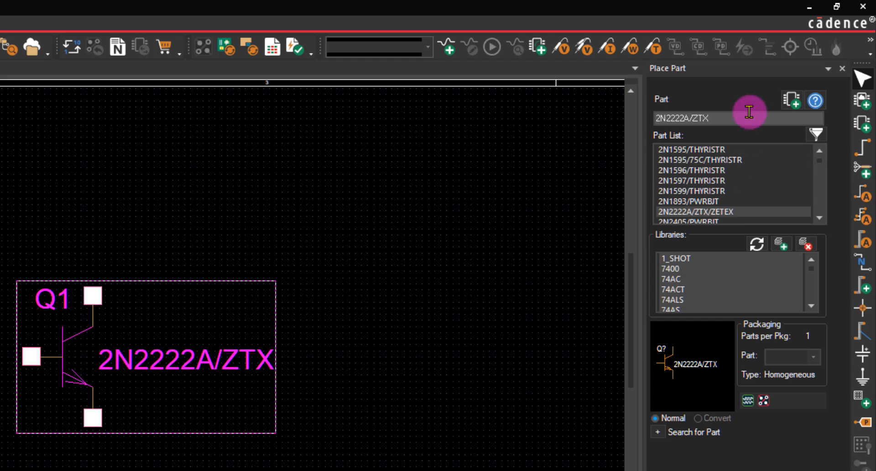
# - Place a VDC source from the SOURCE library to the right of the transistor
pyautogui.moveTo(743, 117); pyautogui.dragTo(632, 115)
pyautogui.press('BackSpace')
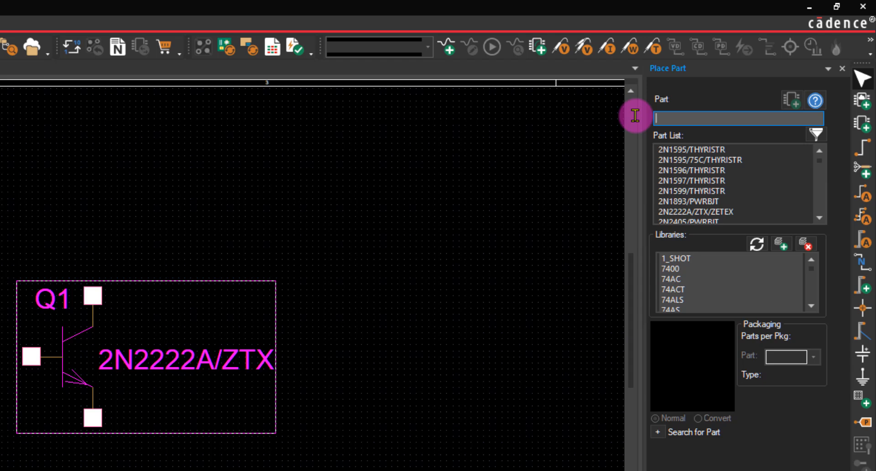
pyautogui.write('VDC')
pyautogui.press('Return')
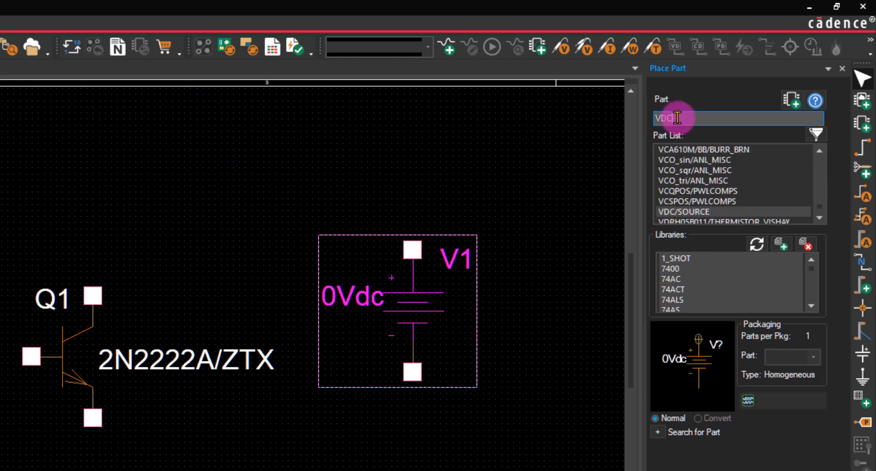
# - Place an IDC current source from the SOURCE library to the left of the transistor
pyautogui.write('IDC')
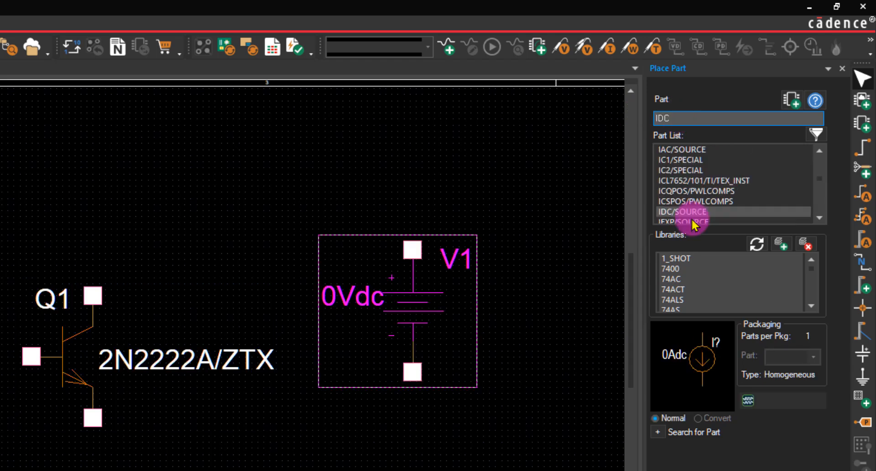
pyautogui.click(682, 212)
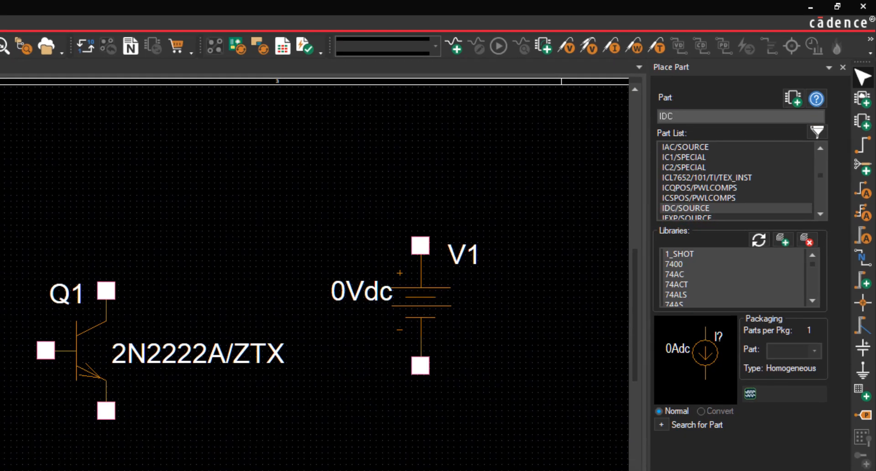
pyautogui.click(112, 299)
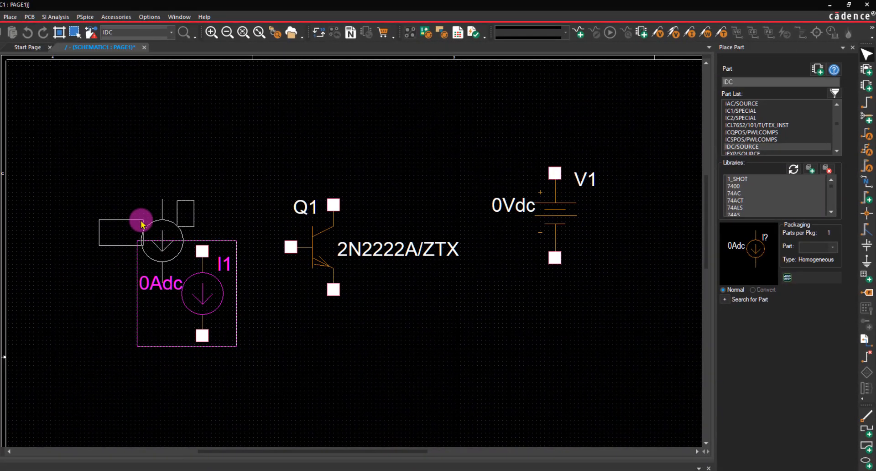
pyautogui.press('Escape')
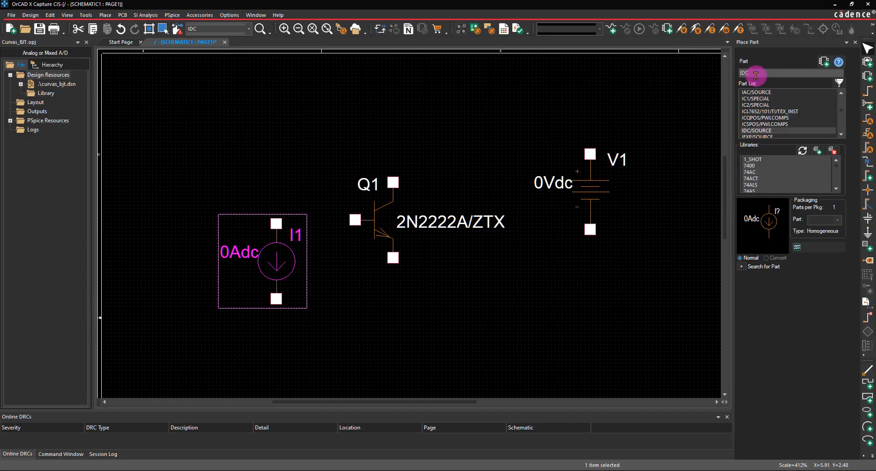
# - Place an R resistor from the ANALOG library above the transistor, rotate it vertically, and align it with the collector
pyautogui.click(756, 74)
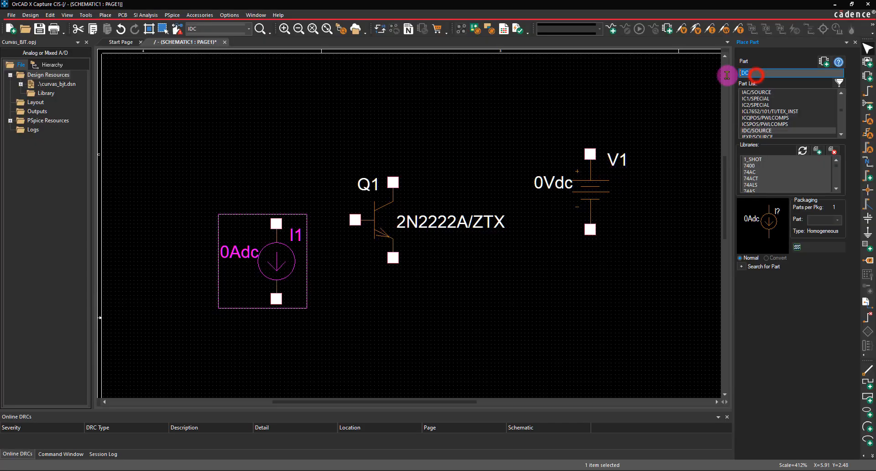
pyautogui.write('R')
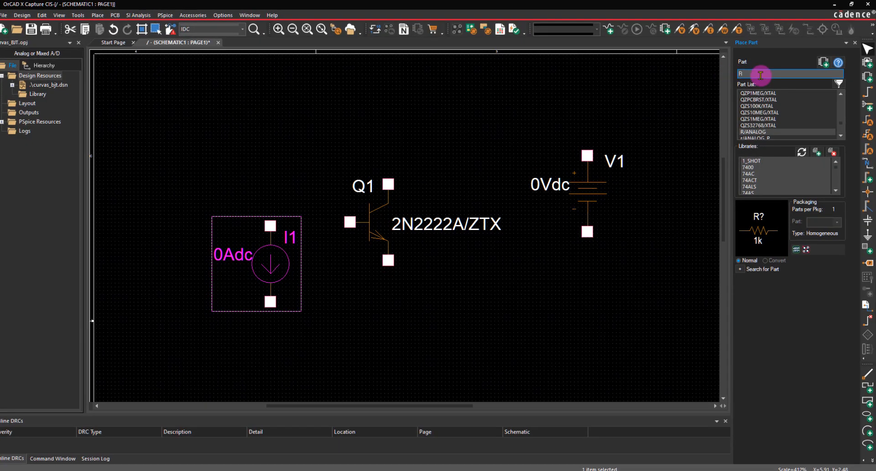
pyautogui.press('Return')
pyautogui.click(368, 107)
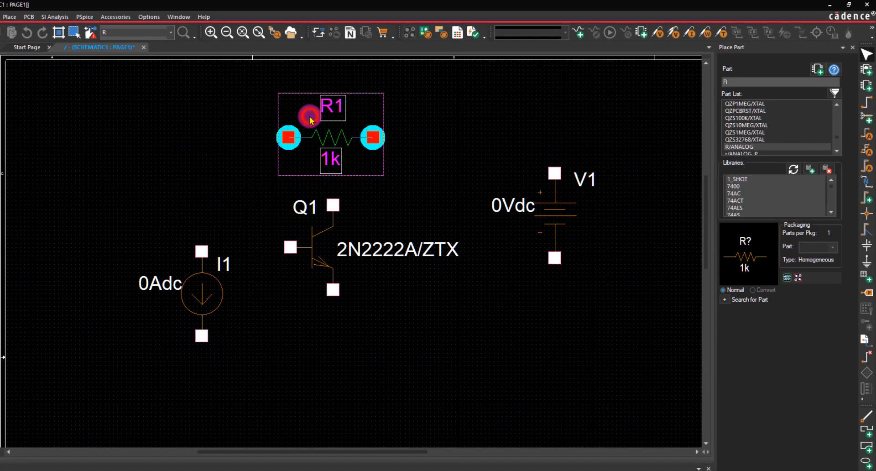
pyautogui.press('Escape')
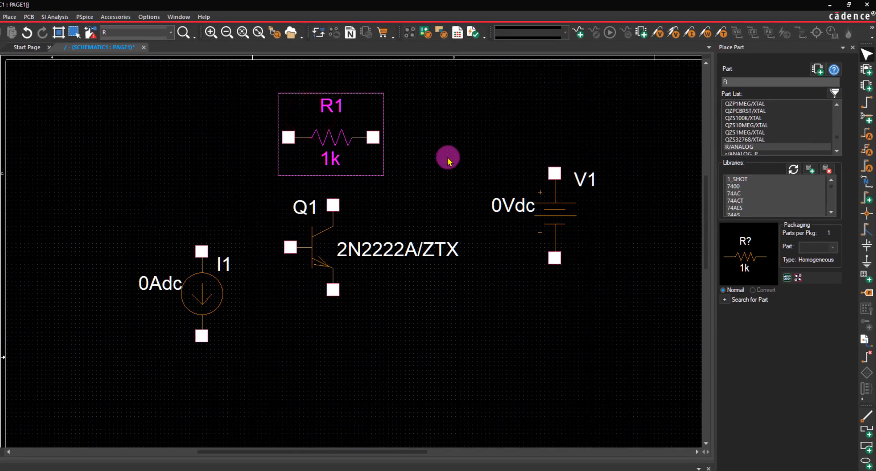
pyautogui.press('r')
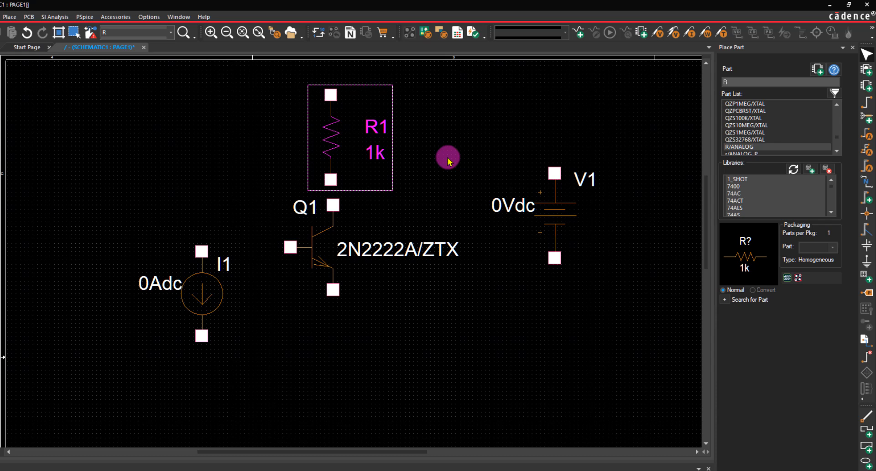
pyautogui.moveTo(328, 137); pyautogui.dragTo(333, 128)
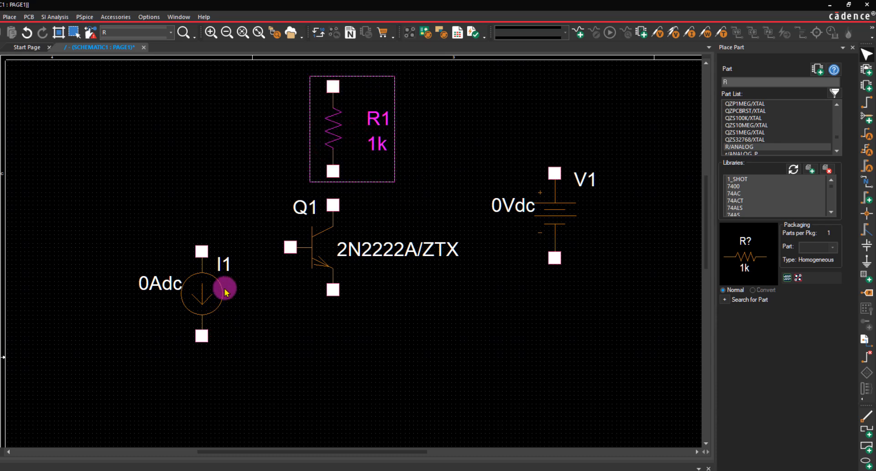
# - Rotate the current source so its arrow points up, move it slightly down, and shift the voltage source slightly up
pyautogui.click(205, 302)
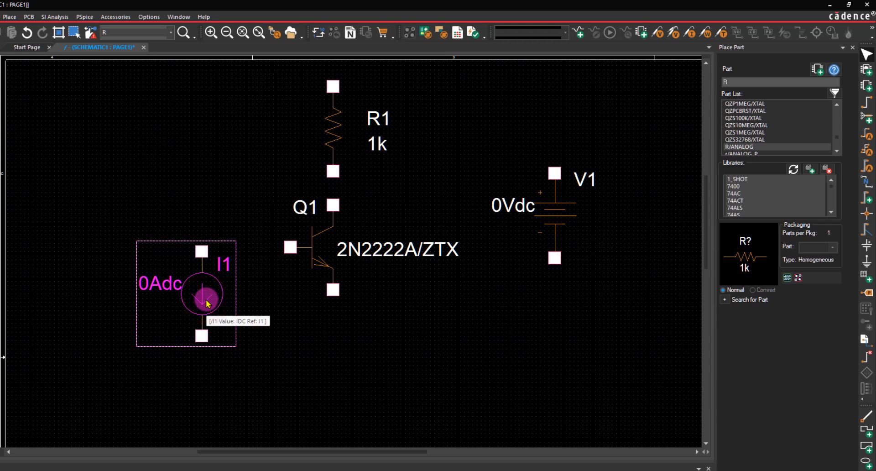
pyautogui.press('Delete')
pyautogui.hotkey('ctrl', 'z')
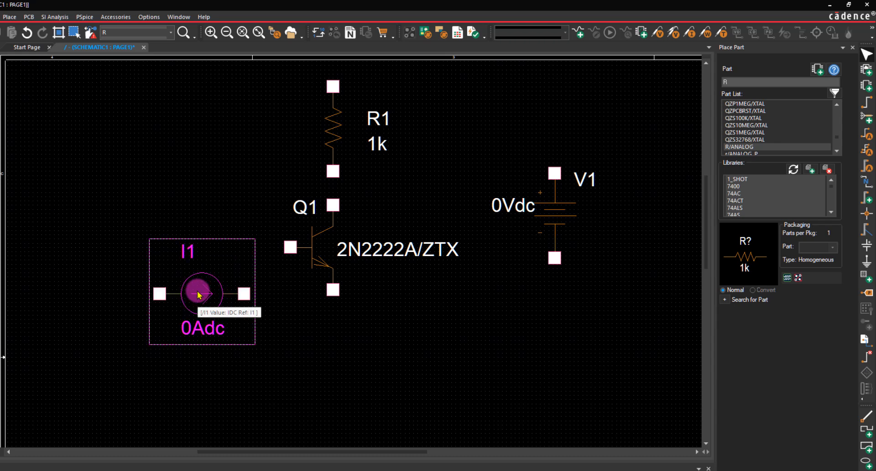
pyautogui.press('r')
pyautogui.moveTo(197, 291); pyautogui.dragTo(197, 313)
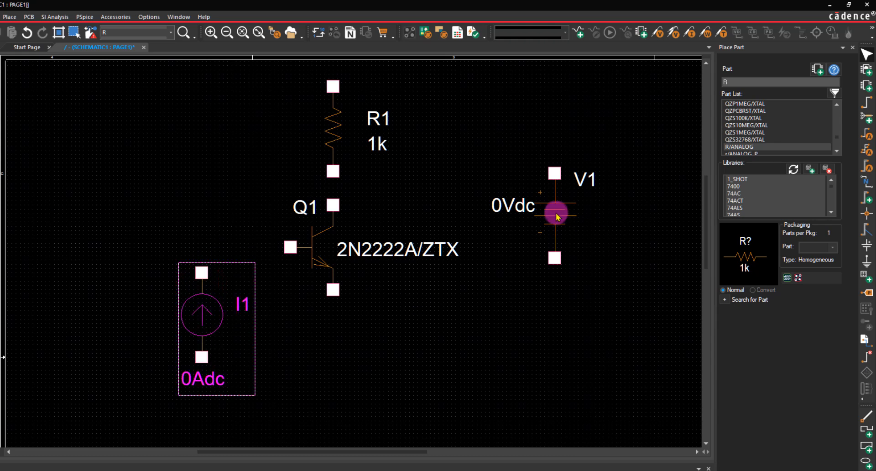
pyautogui.moveTo(557, 212); pyautogui.dragTo(558, 203)
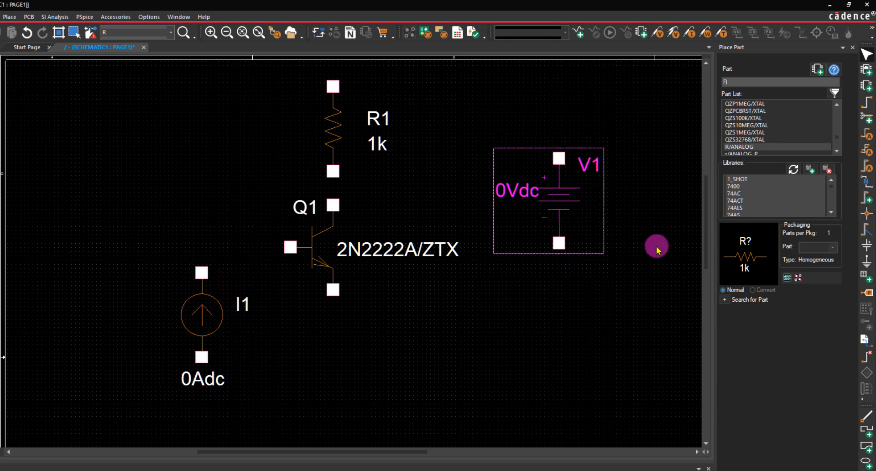
# - Change the current source's part reference to IB
pyautogui.click(226, 33)
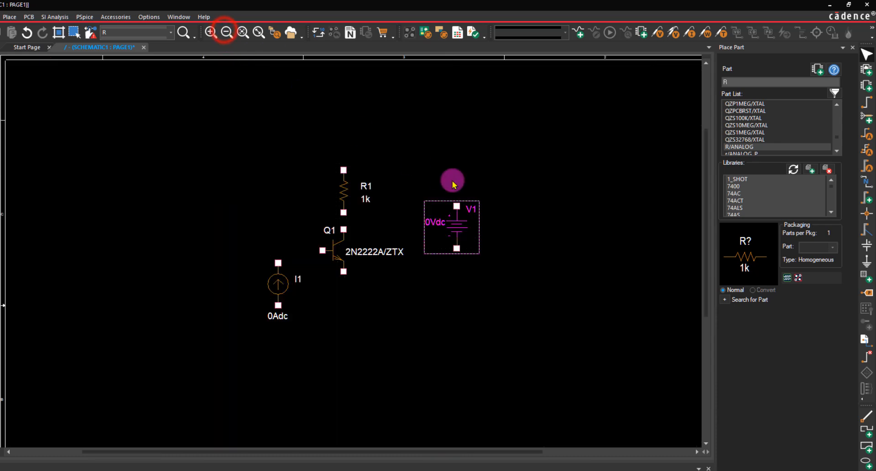
pyautogui.scroll(1, 352, 270)
pyautogui.click(206, 338)
pyautogui.doubleClick(206, 338)
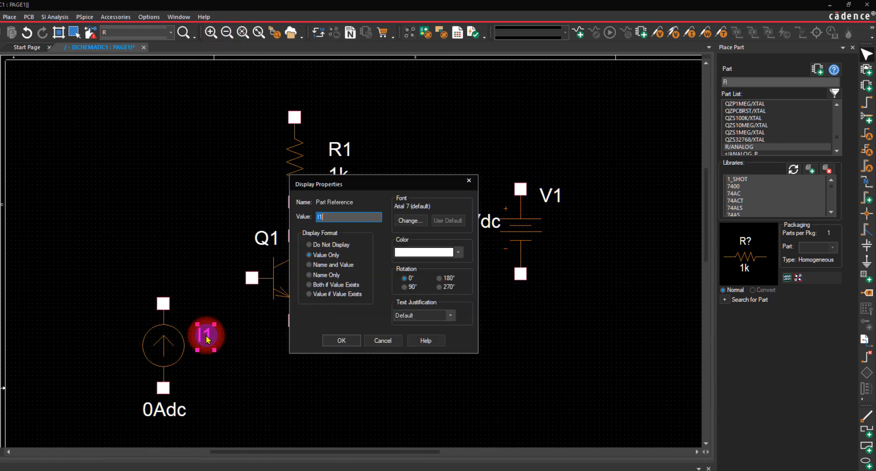
pyautogui.click(333, 214)
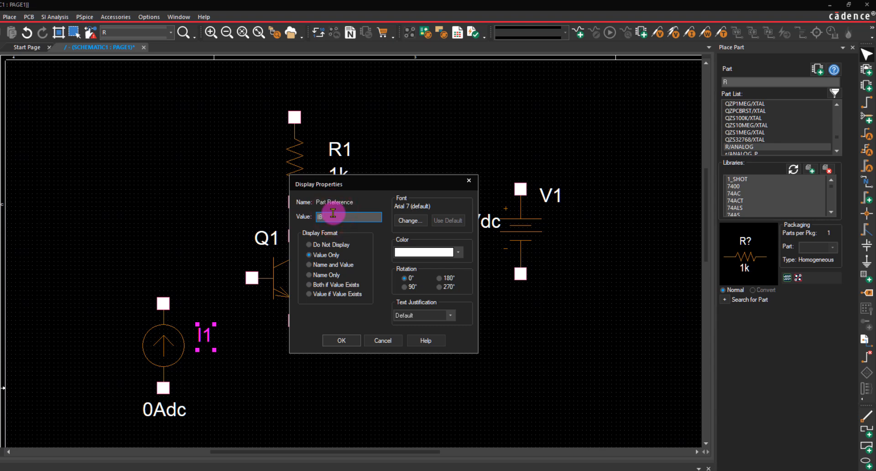
pyautogui.write('B')
pyautogui.click(341, 341)
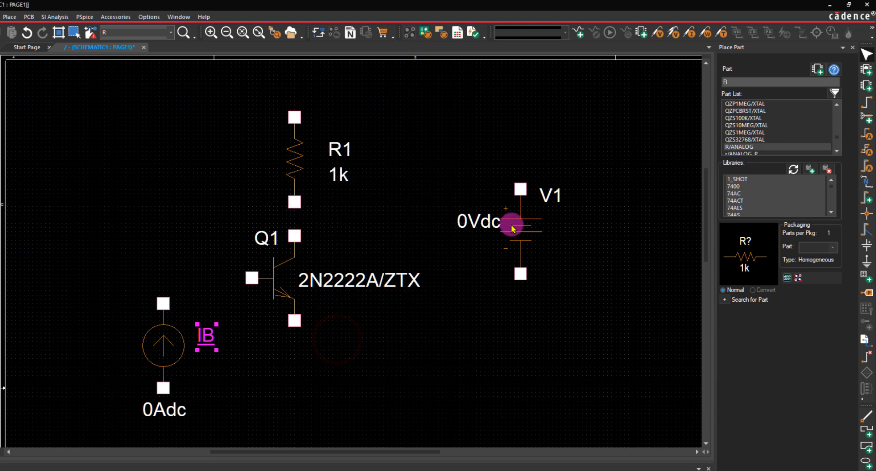
pyautogui.click(512, 229)
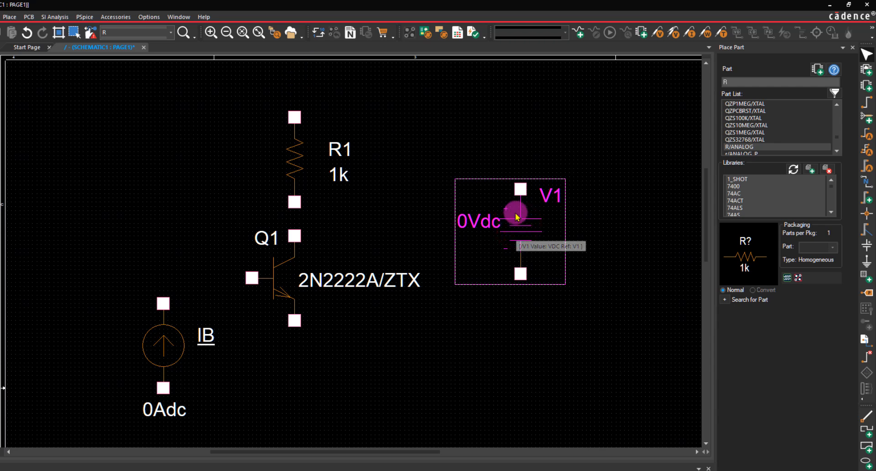
pyautogui.doubleClick(492, 222)
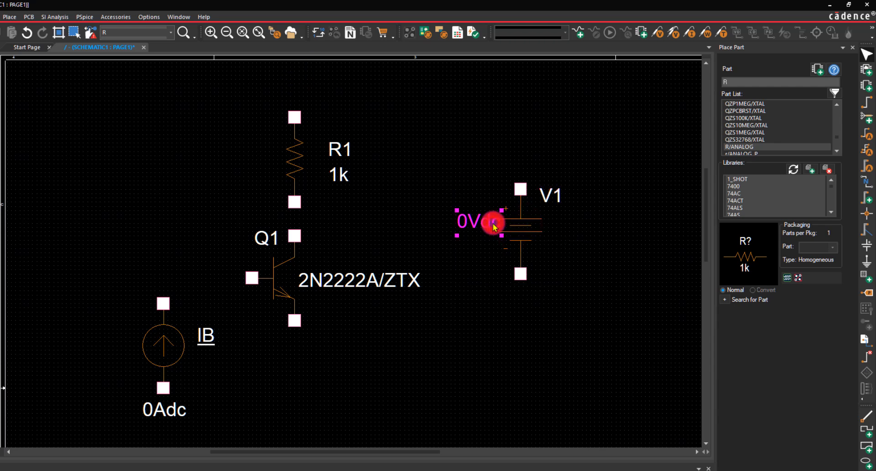
pyautogui.click(550, 197)
pyautogui.press('Escape')
# - Change the voltage source's part reference to VCC
pyautogui.doubleClick(548, 201)
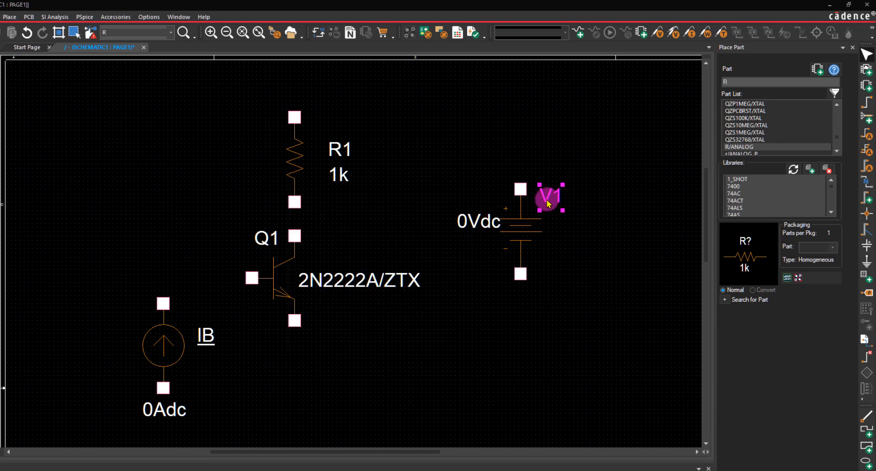
pyautogui.click(340, 217)
pyautogui.press('BackSpace')
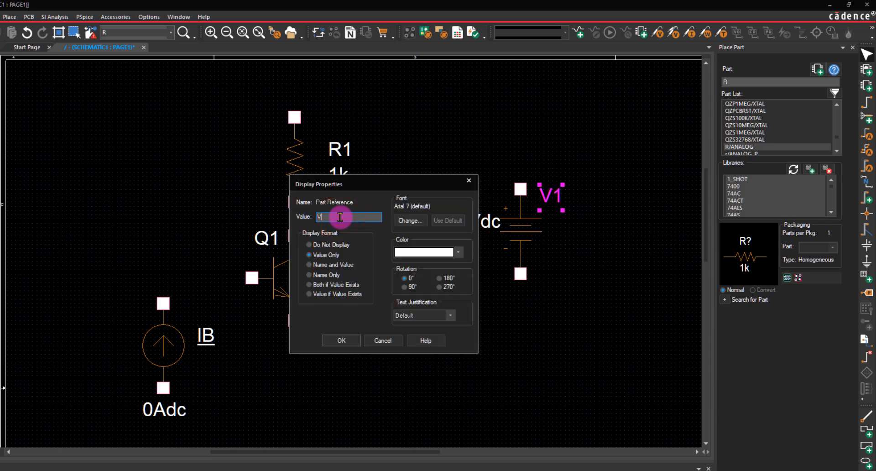
pyautogui.write('CC')
pyautogui.press('Return')
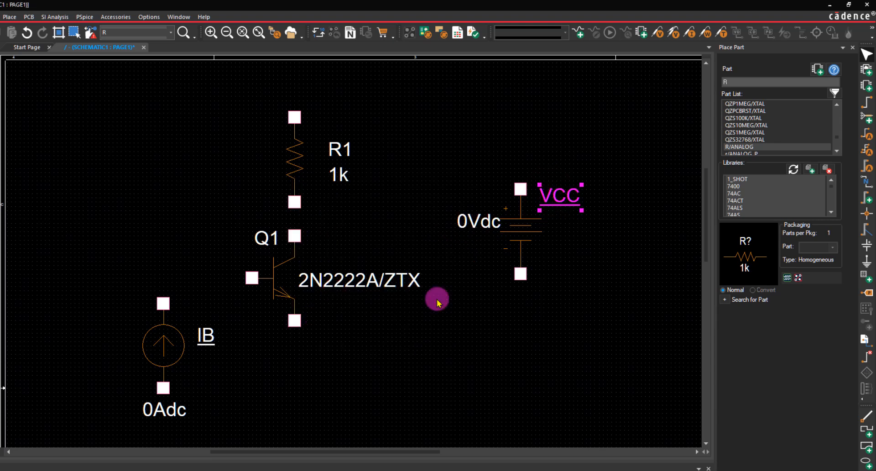
# - Place two 0/CAPSYM ground symbols, one below the VCC source and one below the transistor's emitter
pyautogui.click(867, 261)
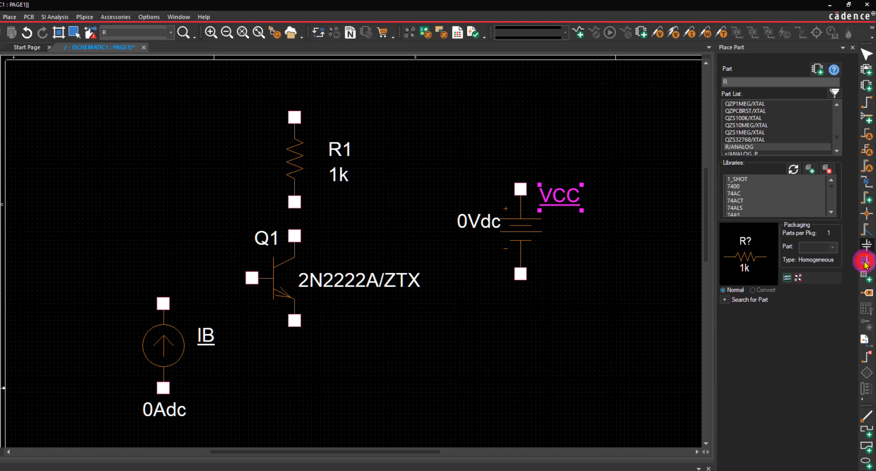
pyautogui.click(297, 227)
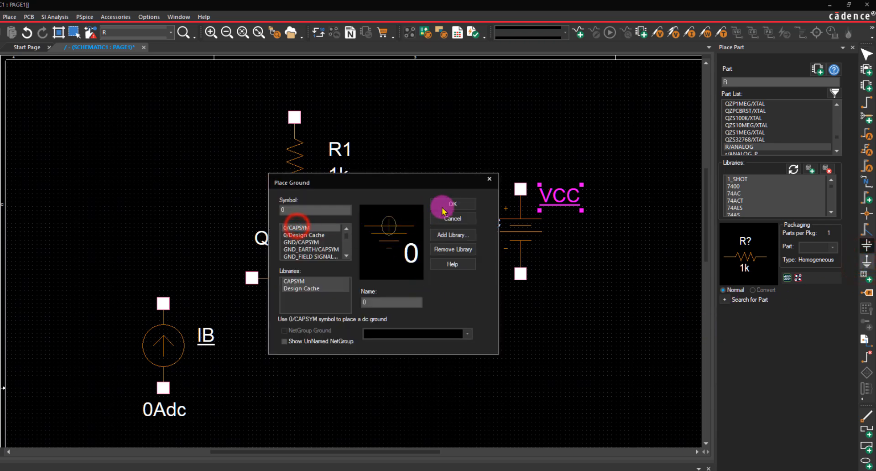
pyautogui.click(451, 204)
pyautogui.click(515, 348)
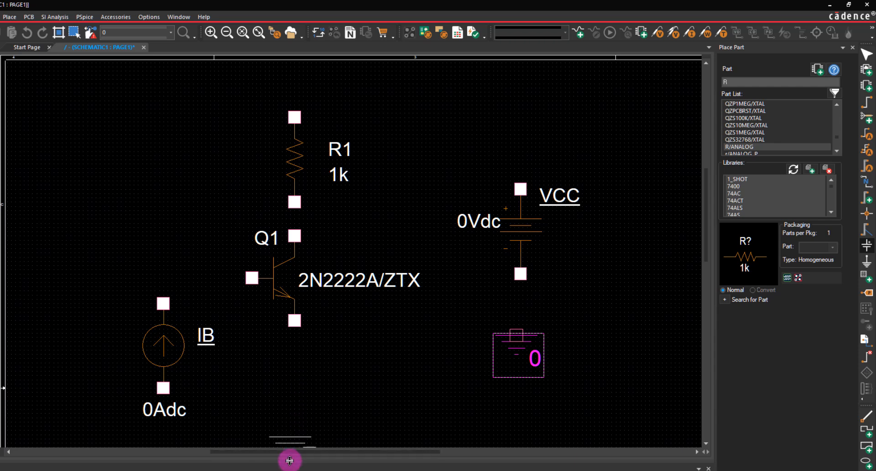
pyautogui.click(293, 441)
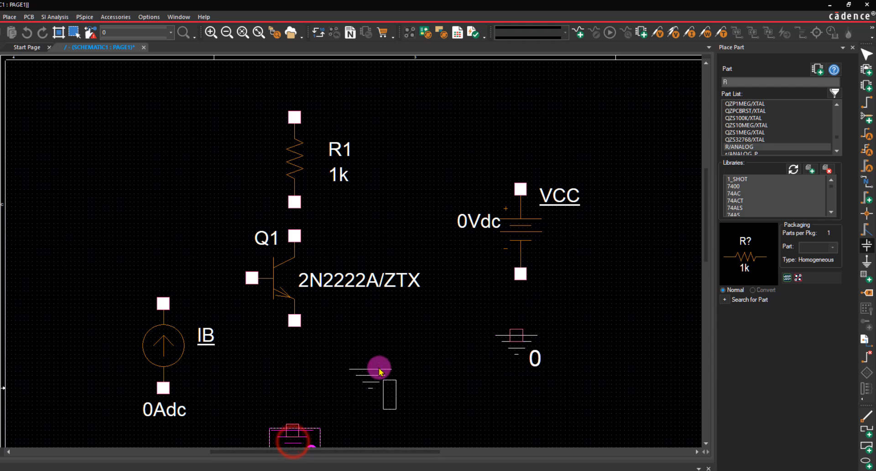
pyautogui.moveTo(706, 219); pyautogui.dragTo(705, 233)
pyautogui.click(604, 284)
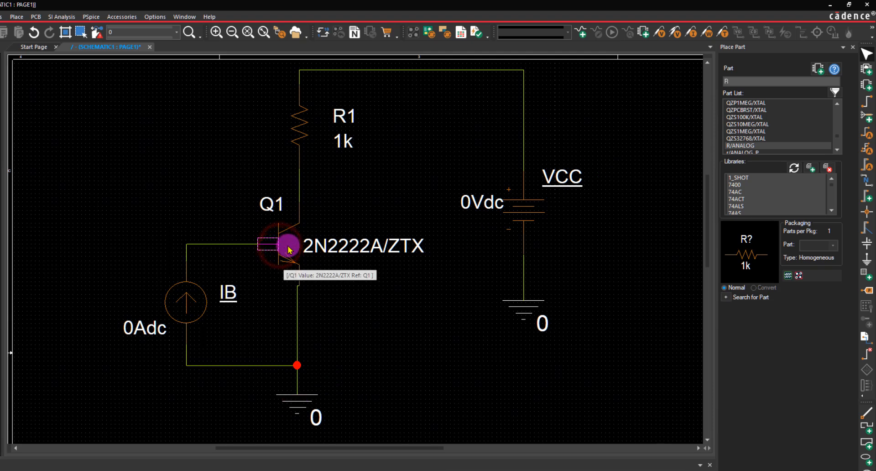
# - Shift transistor Q1 and resistor R1 slightly so the collector and emitter wires run straight down to the ground symbol
pyautogui.click(305, 249)
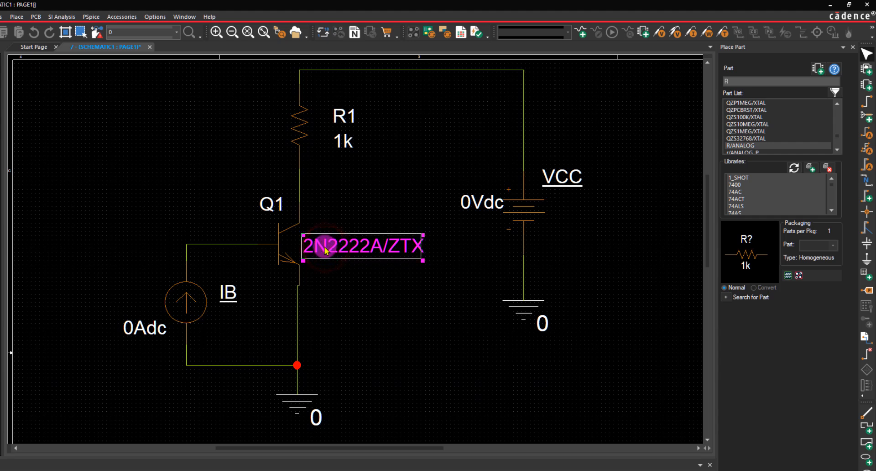
pyautogui.click(280, 246)
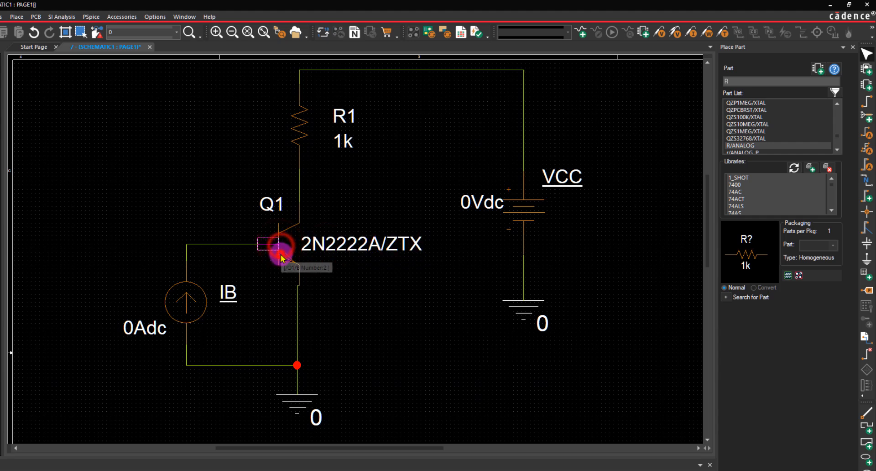
pyautogui.click(281, 249)
pyautogui.moveTo(281, 249)
pyautogui.mouseDown()
pyautogui.moveTo(260, 249)
pyautogui.moveTo(259, 256)
pyautogui.moveTo(299, 249)
pyautogui.moveTo(285, 253)
pyautogui.mouseUp()
pyautogui.click(387, 342)
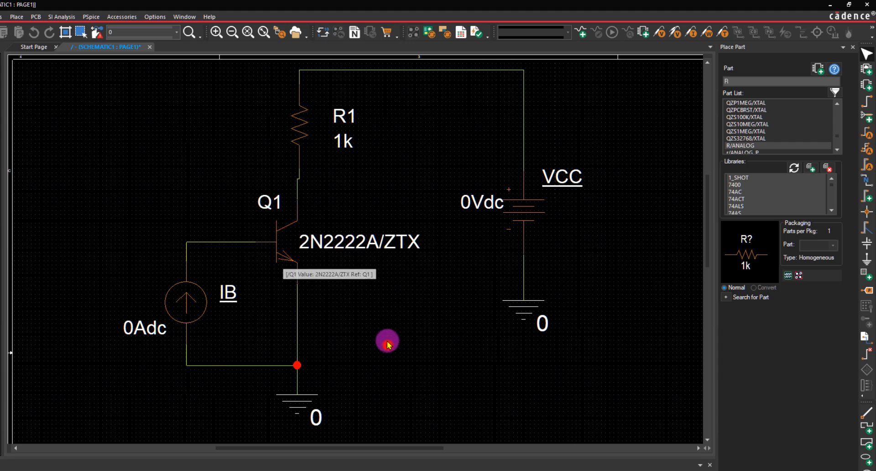
pyautogui.click(299, 125)
pyautogui.moveTo(298, 124); pyautogui.dragTo(297, 131)
pyautogui.click(426, 169)
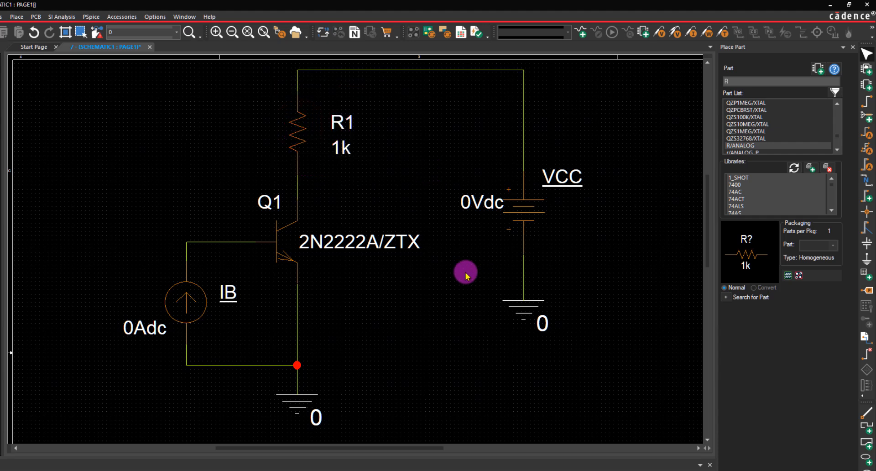
# - Move the ground symbol below the transistor slightly down, keeping it in line with the emitter wire
pyautogui.moveTo(294, 405)
pyautogui.mouseDown()
pyautogui.moveTo(329, 410)
pyautogui.moveTo(300, 405)
pyautogui.mouseUp()
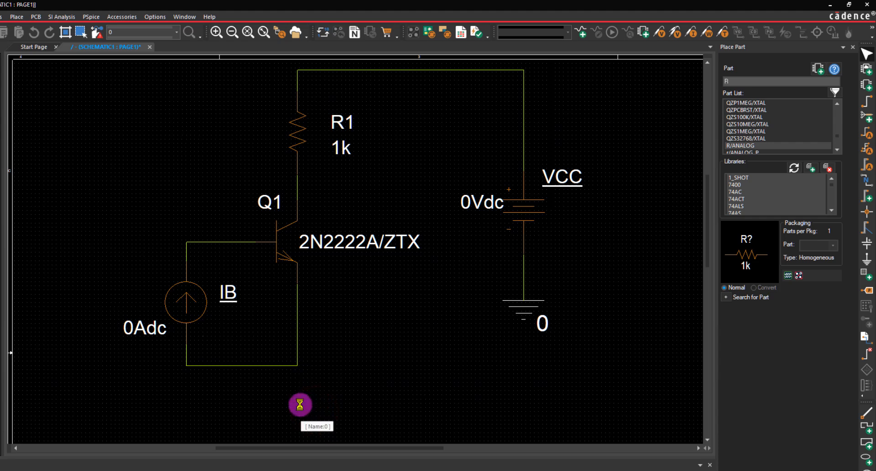
pyautogui.click(299, 313)
pyautogui.moveTo(298, 314)
pyautogui.mouseDown()
pyautogui.moveTo(340, 319)
pyautogui.moveTo(298, 319)
pyautogui.mouseUp()
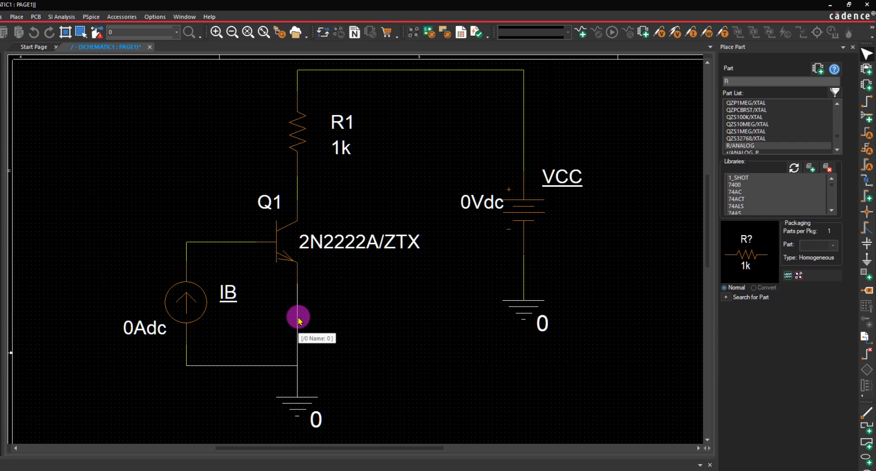
pyautogui.click(369, 299)
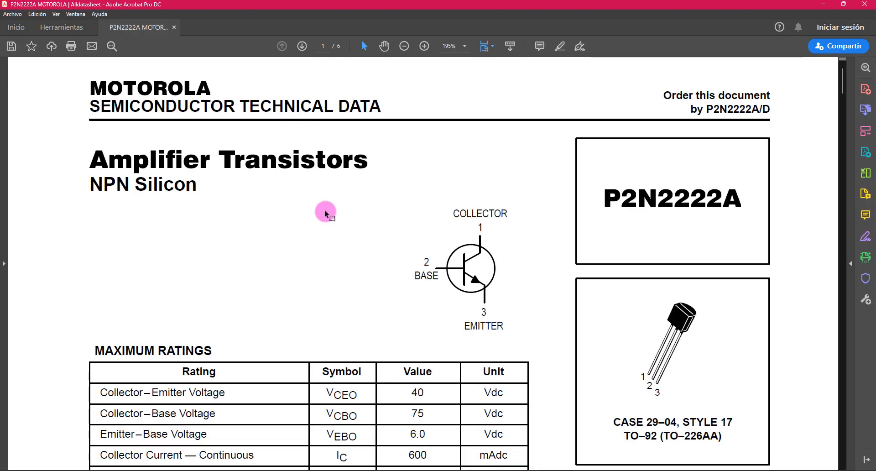
# - In the P2N2222A datasheet in Adobe Acrobat, highlight the Collector-Emitter Voltage and Collector Current ratings through their values
pyautogui.scroll(-5, 324, 245)
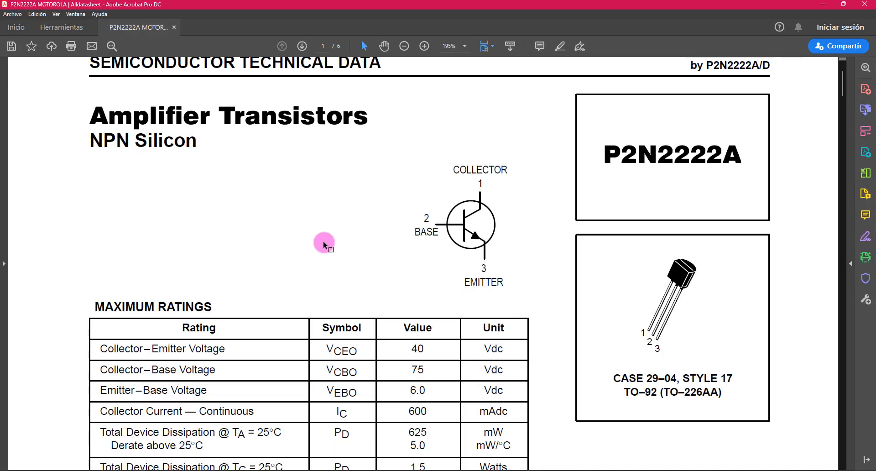
pyautogui.scroll(-1, 313, 218)
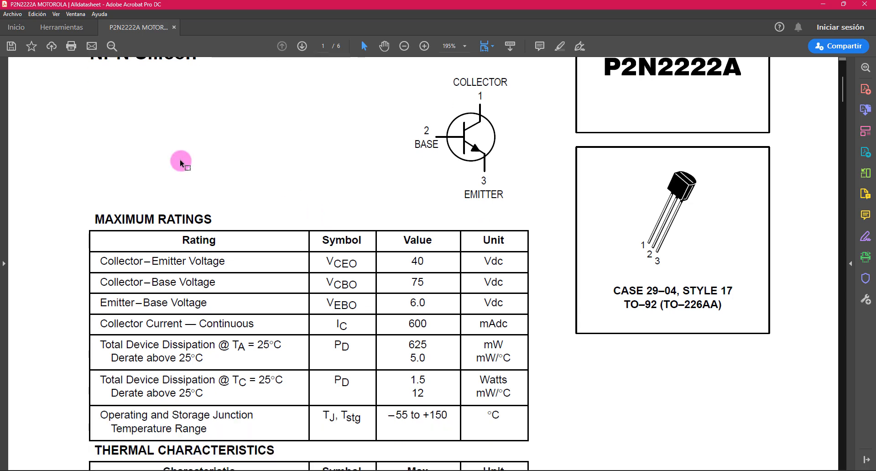
pyautogui.click(559, 46)
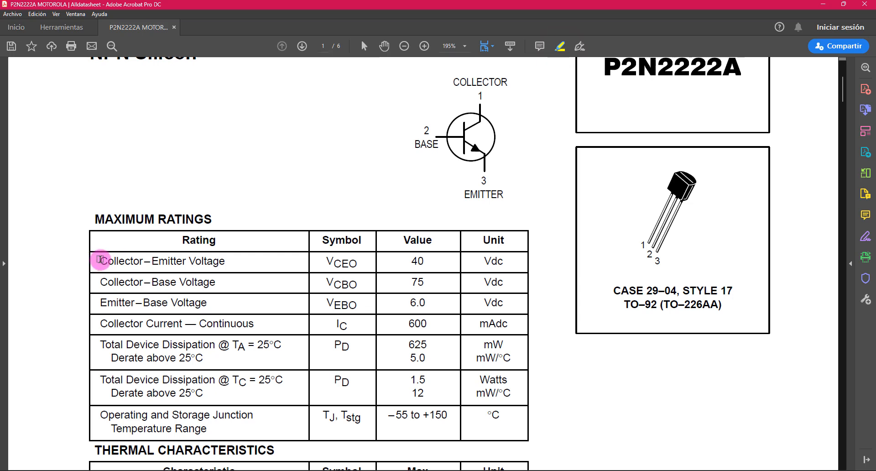
pyautogui.moveTo(100, 261); pyautogui.dragTo(431, 265)
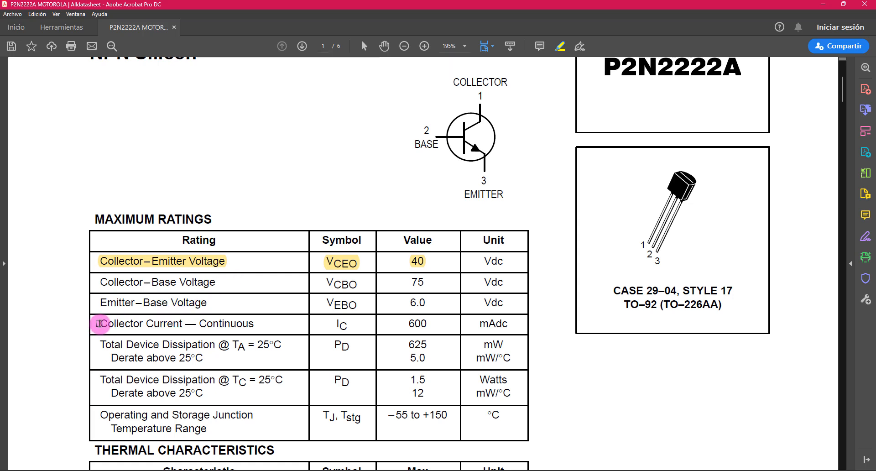
pyautogui.moveTo(105, 323); pyautogui.dragTo(435, 325)
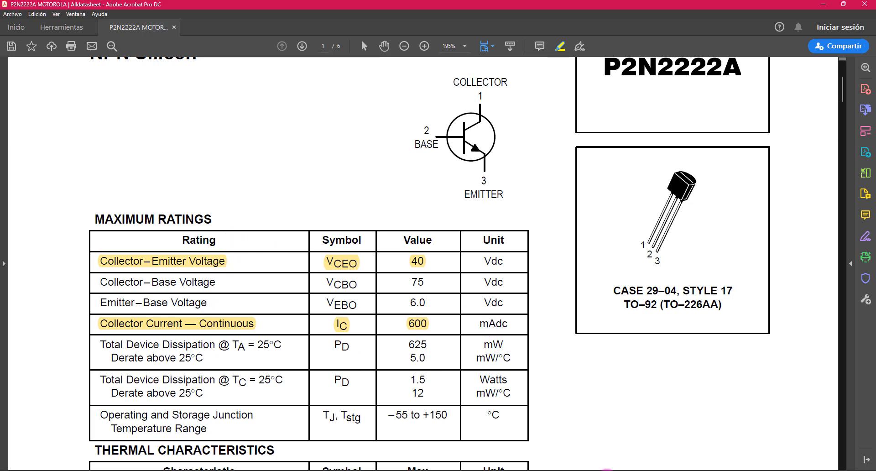
# - Switch to the fx-570/991EX Emulator calculator and compute the collector resistance as 40÷600×10^-3
pyautogui.click(565, 470)
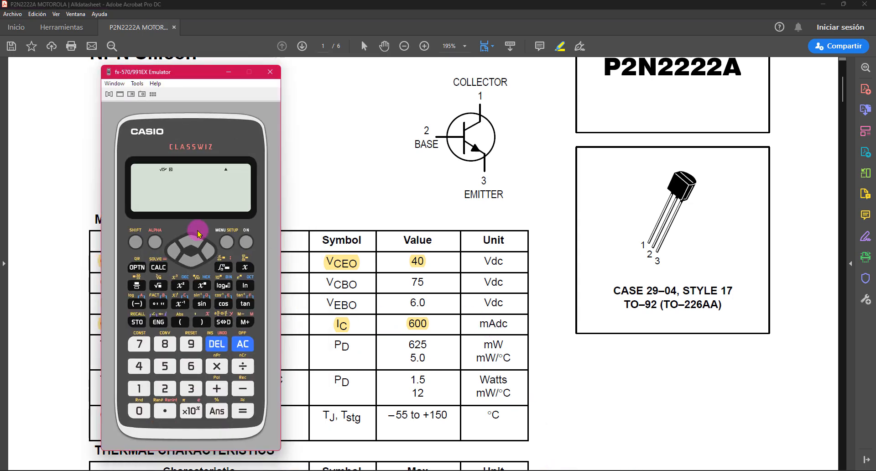
pyautogui.click(139, 366)
pyautogui.click(140, 411)
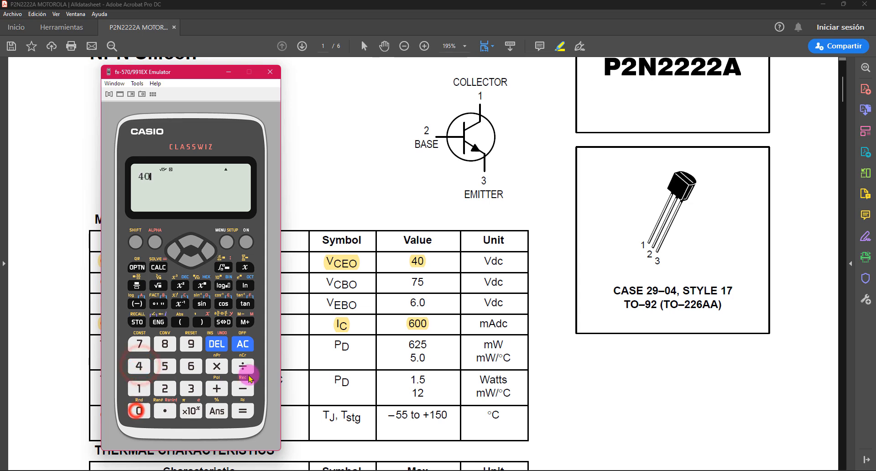
pyautogui.click(191, 366)
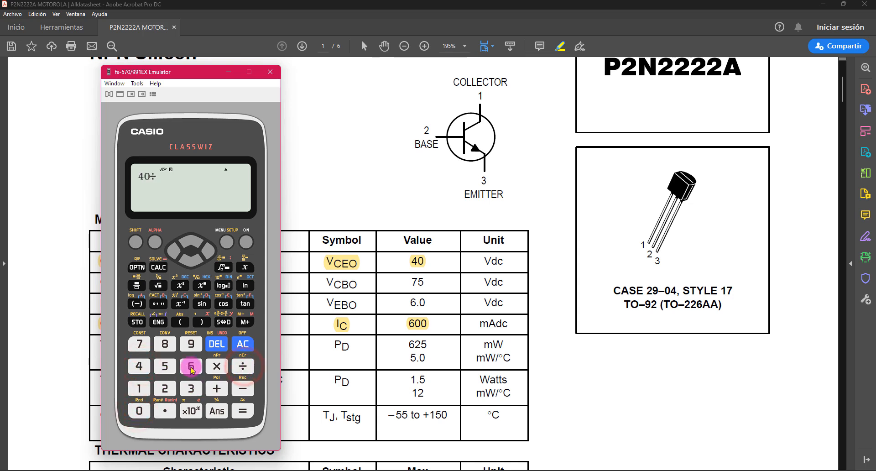
pyautogui.click(139, 411)
pyautogui.click(139, 411)
pyautogui.click(191, 411)
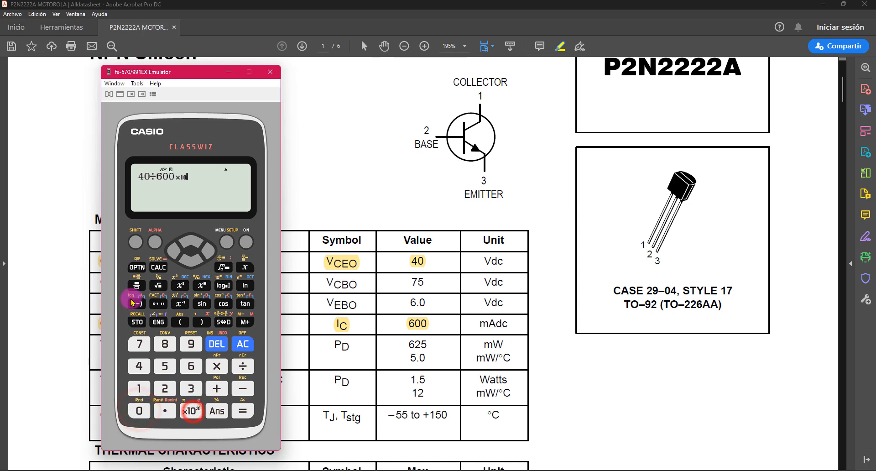
pyautogui.click(137, 303)
pyautogui.click(191, 388)
pyautogui.click(242, 412)
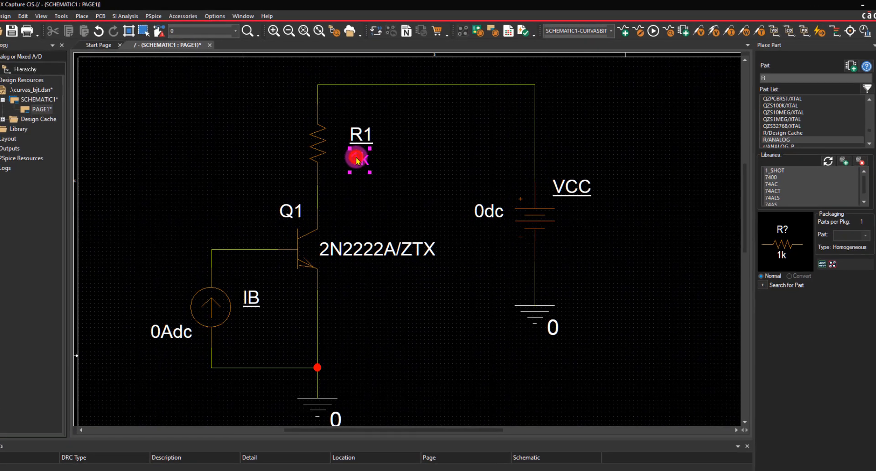
# - Switch back to the OrCAD Capture schematic and set the value of resistor R1 to 66.7
pyautogui.doubleClick(362, 201)
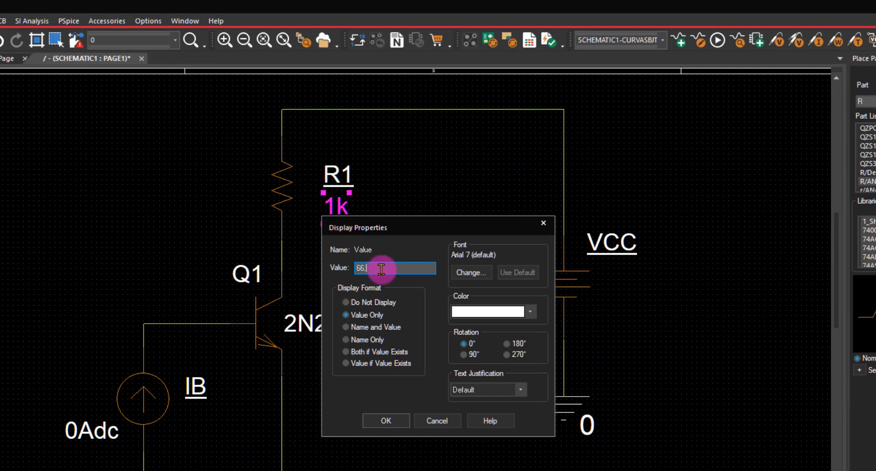
pyautogui.write('66,7')
pyautogui.click(386, 420)
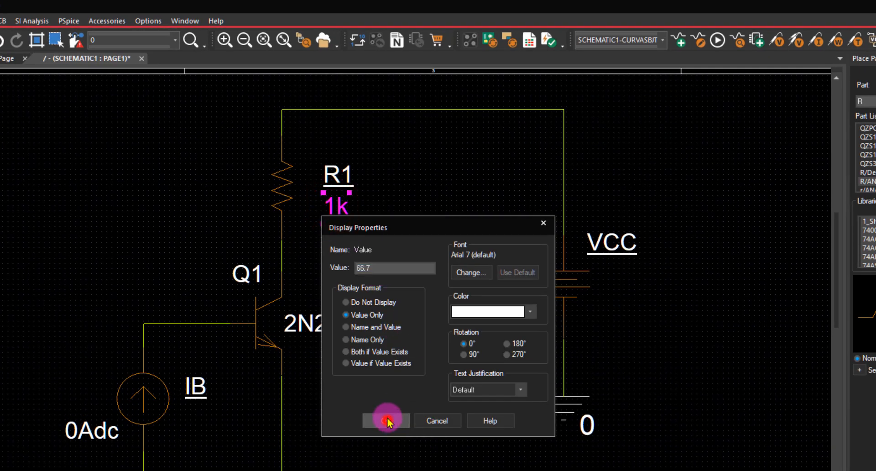
# - Change the resistor's part reference to RC
pyautogui.click(344, 177)
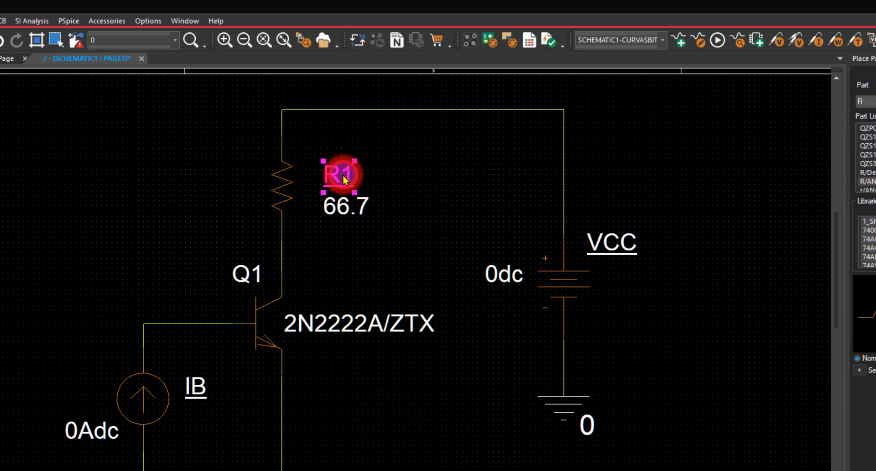
pyautogui.doubleClick(343, 175)
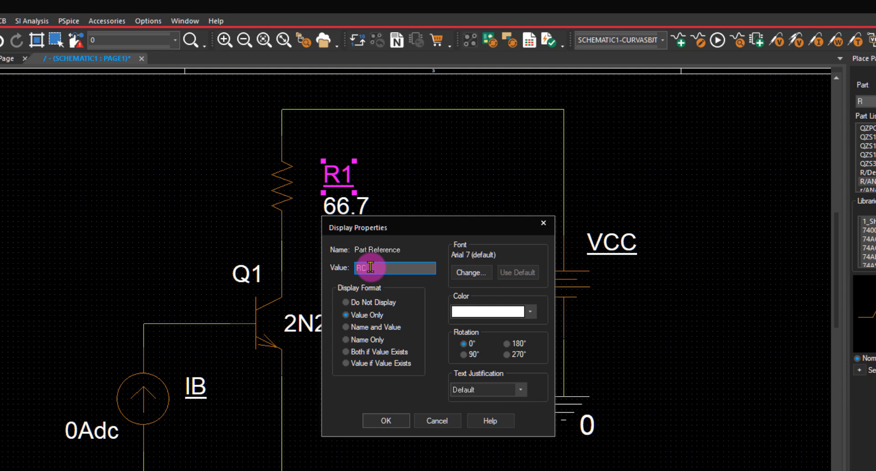
pyautogui.write('RC')
pyautogui.click(391, 421)
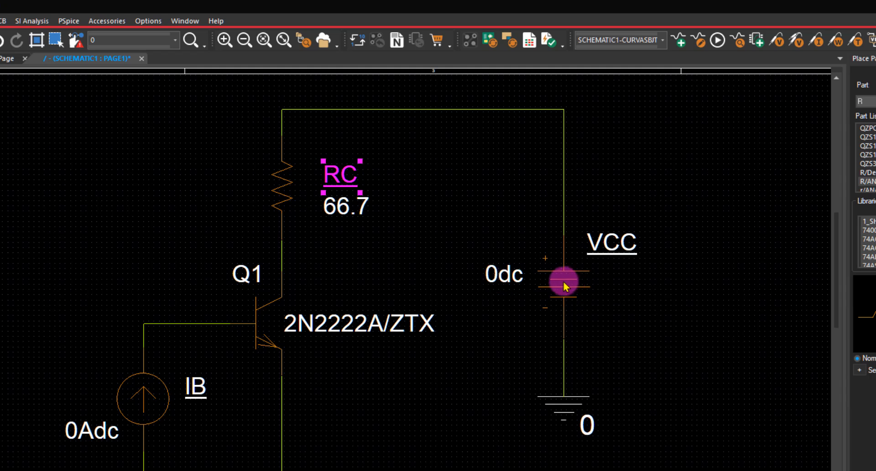
# - Set the VCC source's DC value to 40Vdc and move its label left, clear of the battery symbol
pyautogui.doubleClick(496, 279)
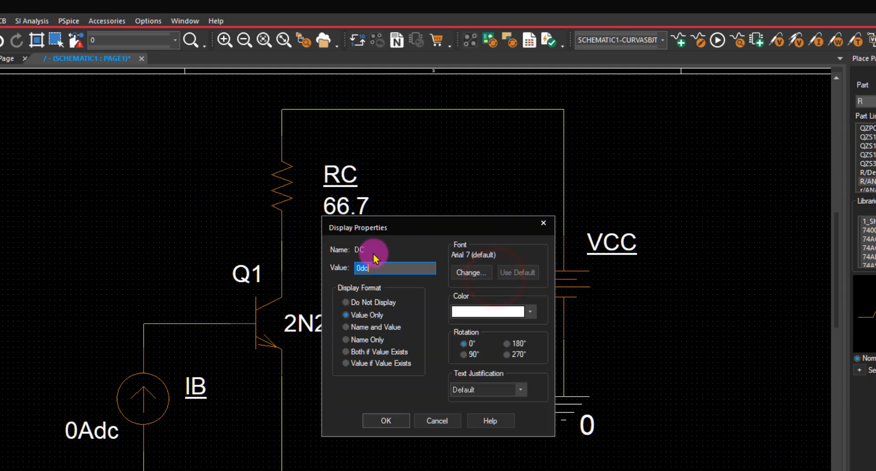
pyautogui.moveTo(360, 267); pyautogui.dragTo(340, 267)
pyautogui.write('40V')
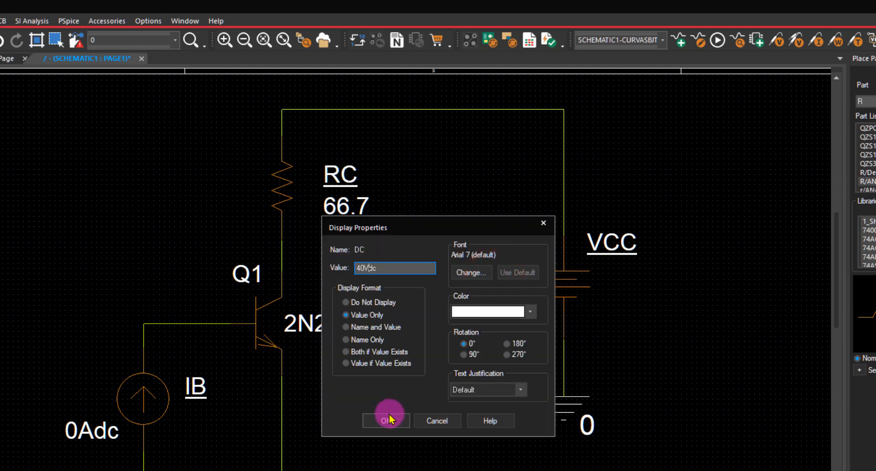
pyautogui.click(390, 416)
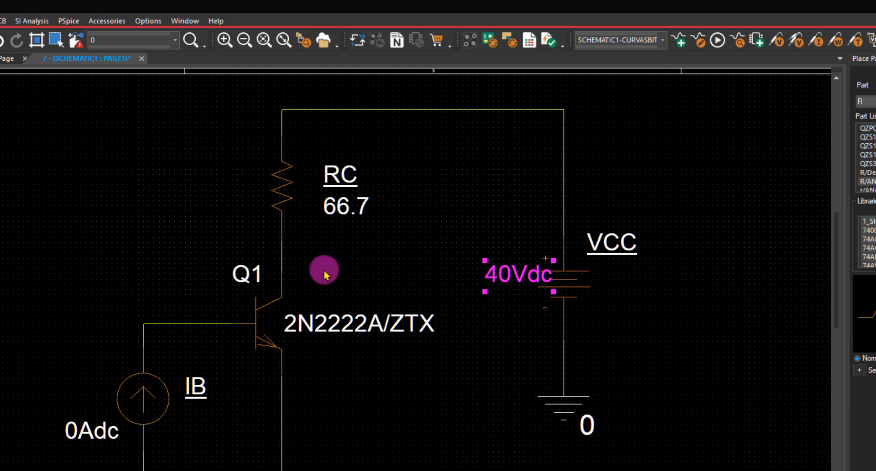
pyautogui.moveTo(536, 277); pyautogui.dragTo(491, 273)
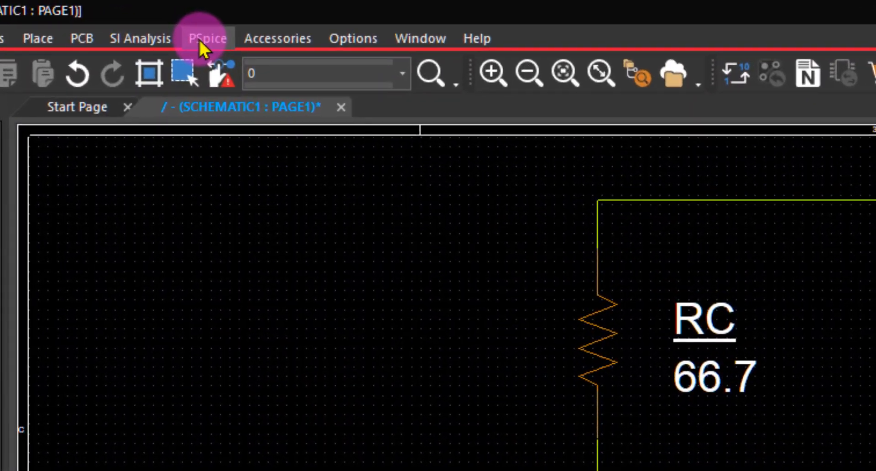
# - Create a new PSpice simulation profile named DC_SWEEP_BJT, inheriting from none
pyautogui.click(197, 37)
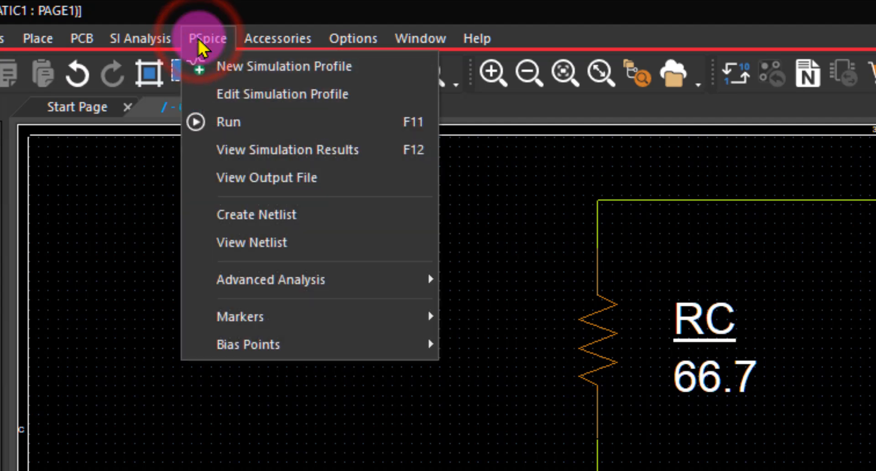
pyautogui.click(373, 67)
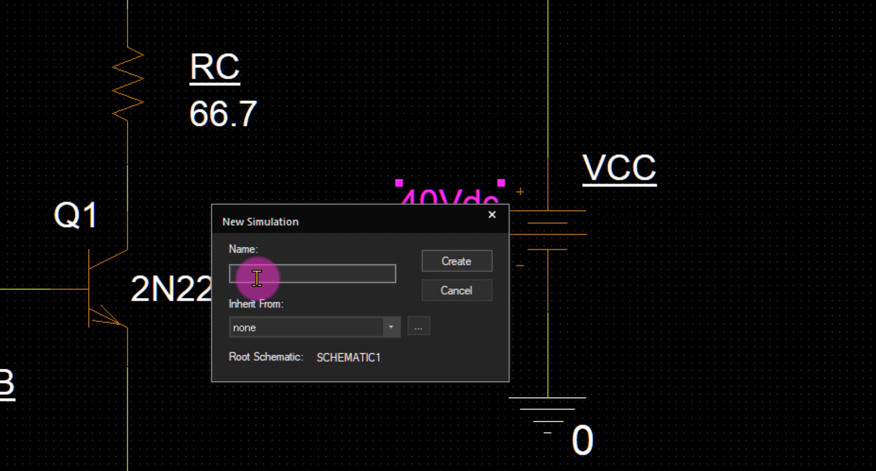
pyautogui.click(255, 273)
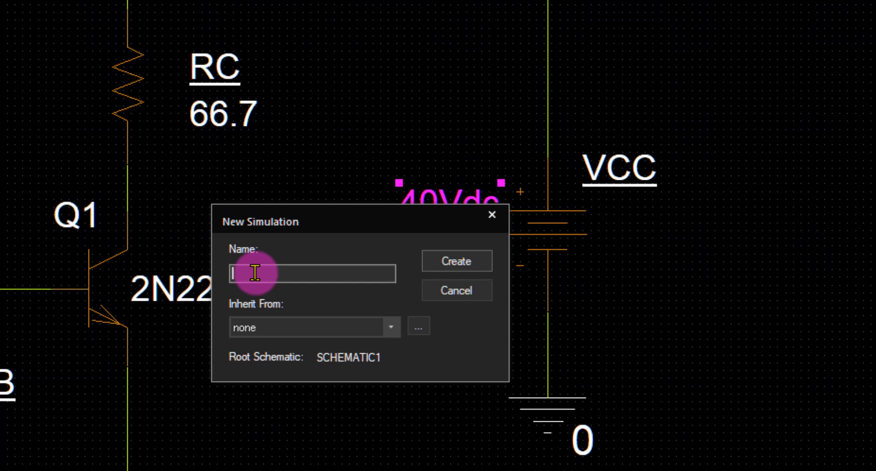
pyautogui.write('DC_SWEEP_BJT')
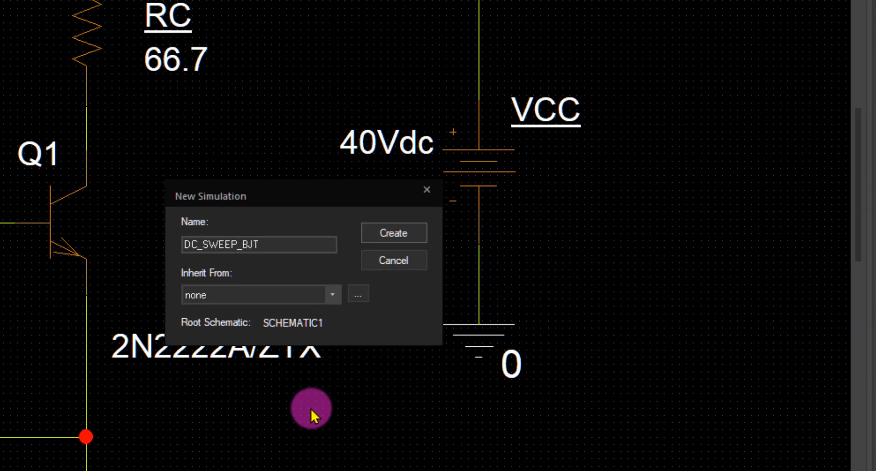
pyautogui.click(382, 232)
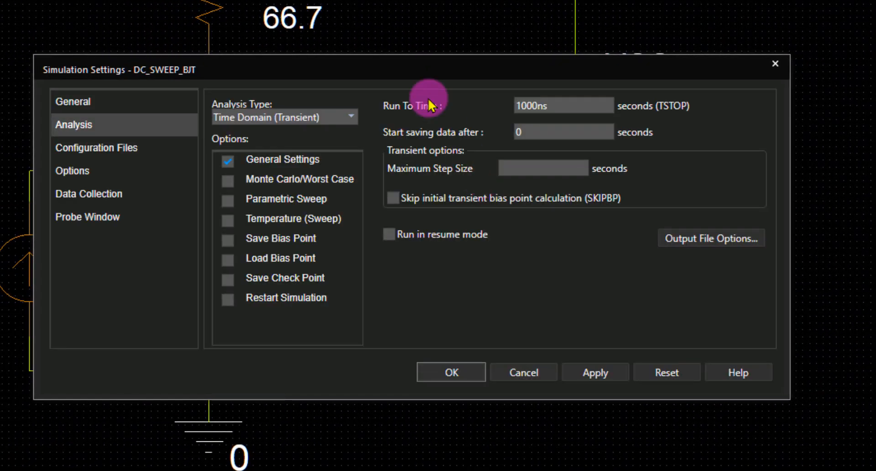
# - Set the analysis type to DC Sweep with voltage source VCC as the primary sweep variable
pyautogui.moveTo(423, 62); pyautogui.dragTo(420, 4)
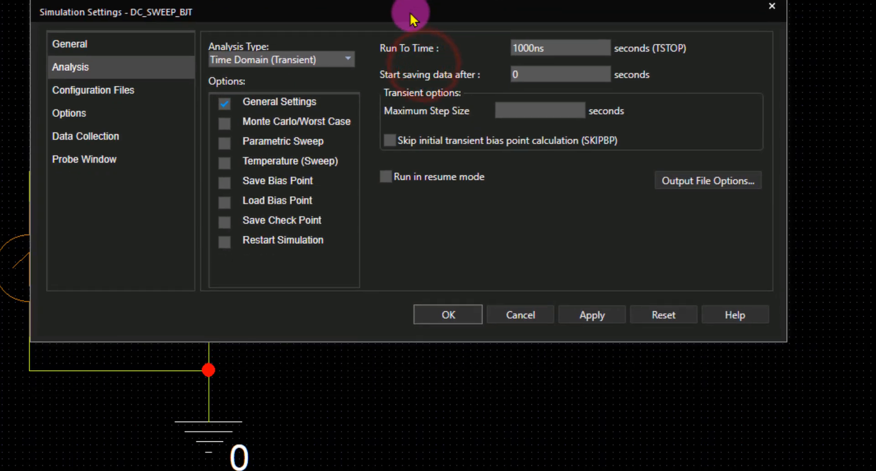
pyautogui.click(345, 60)
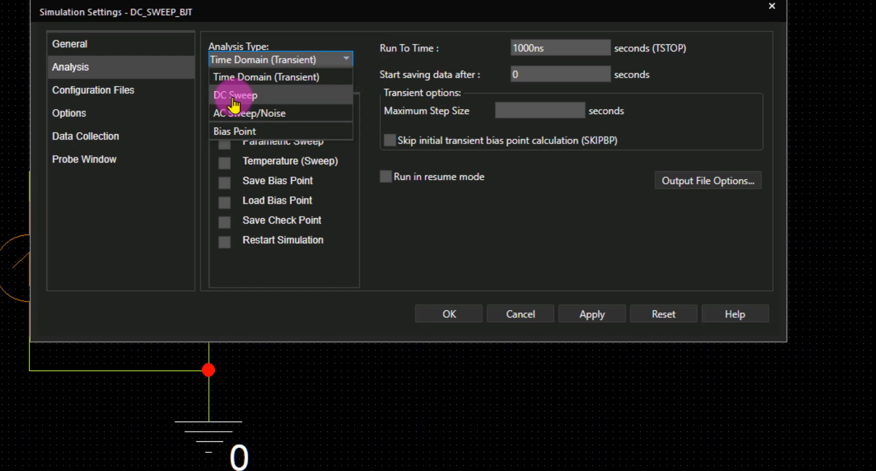
pyautogui.click(238, 98)
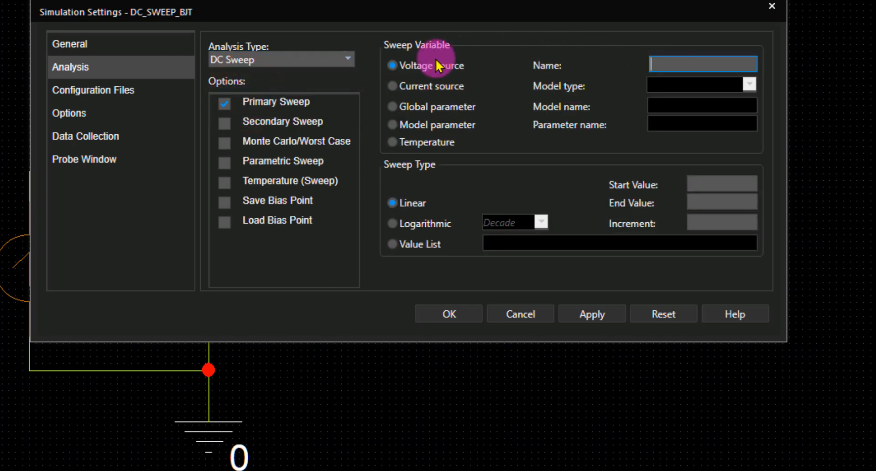
pyautogui.click(661, 63)
pyautogui.write('vcc')
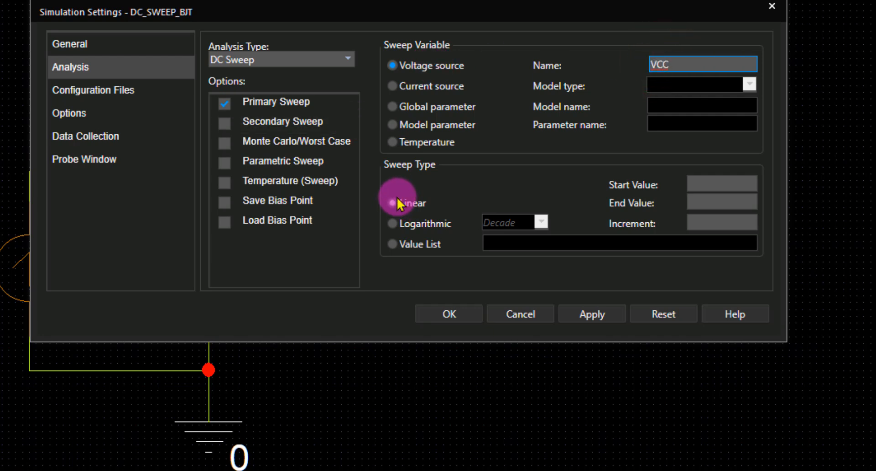
pyautogui.click(401, 226)
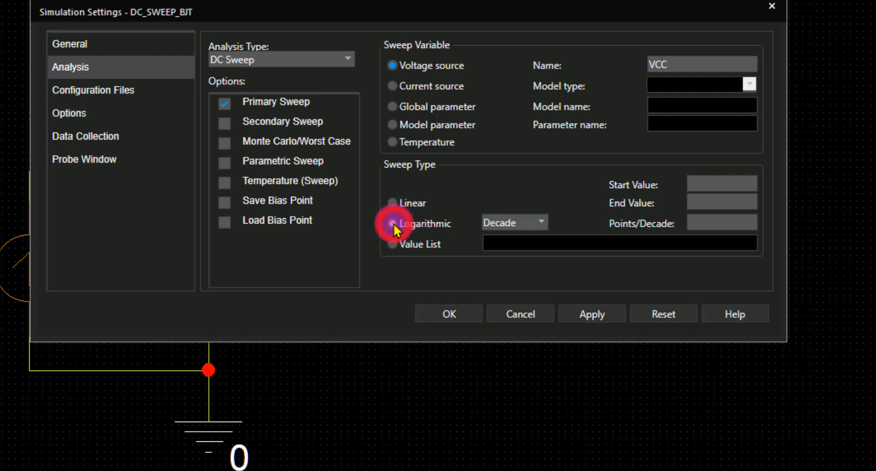
pyautogui.click(542, 224)
pyautogui.click(541, 224)
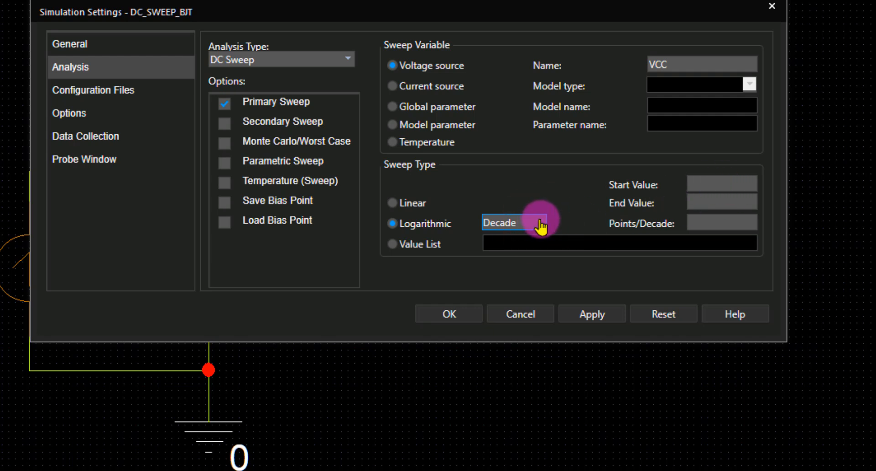
pyautogui.click(693, 189)
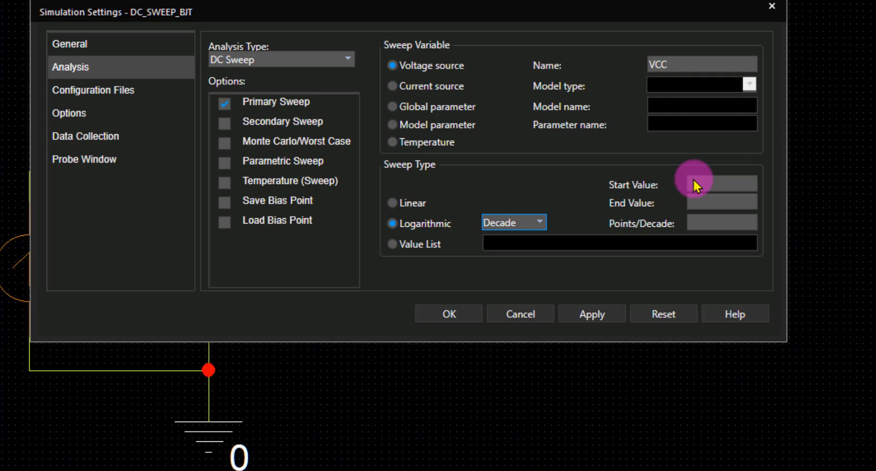
pyautogui.click(700, 225)
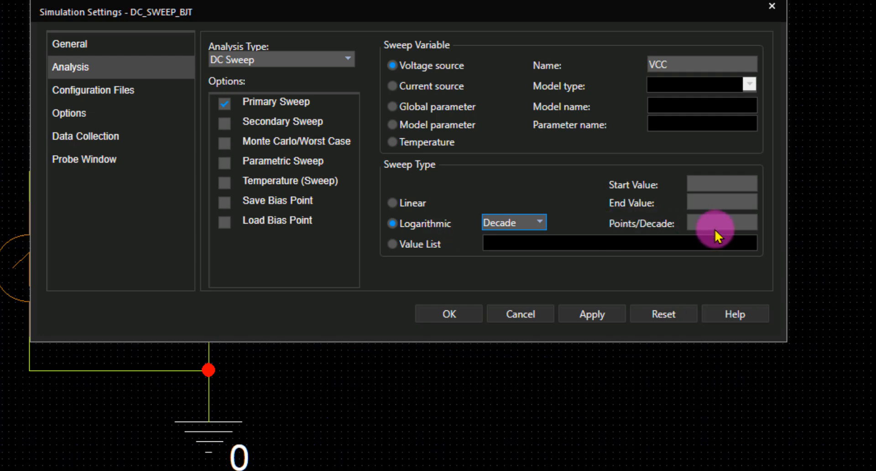
pyautogui.click(391, 243)
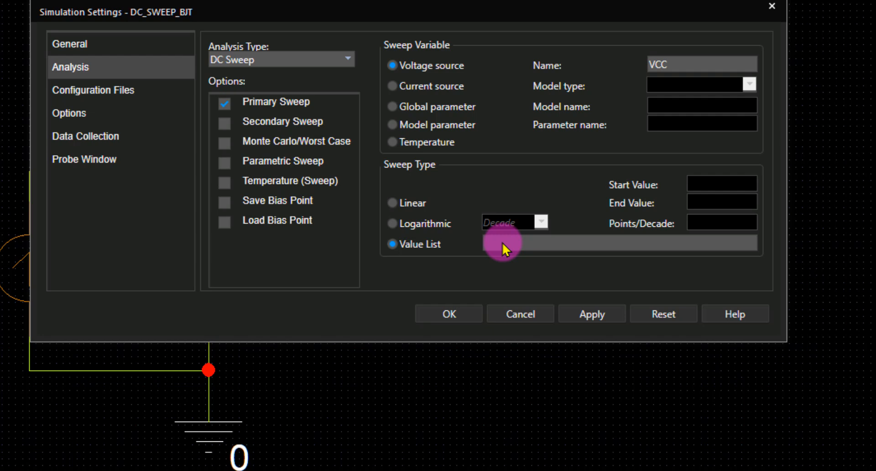
# - Make the VCC sweep linear with start value 0, end value 40 and increment 0.2
pyautogui.click(393, 202)
pyautogui.click(699, 180)
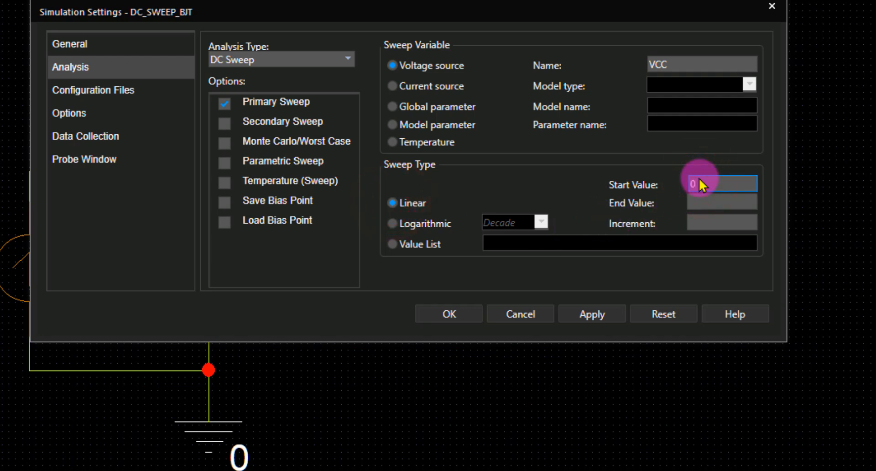
pyautogui.click(707, 199)
pyautogui.click(693, 196)
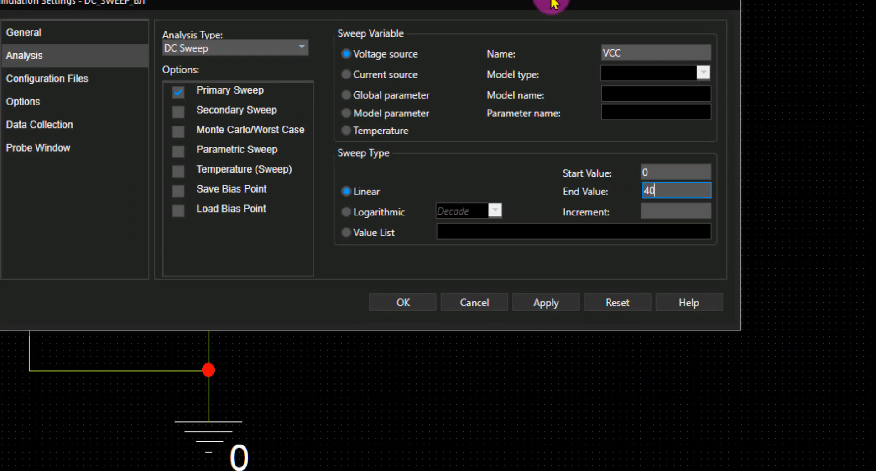
pyautogui.click(660, 215)
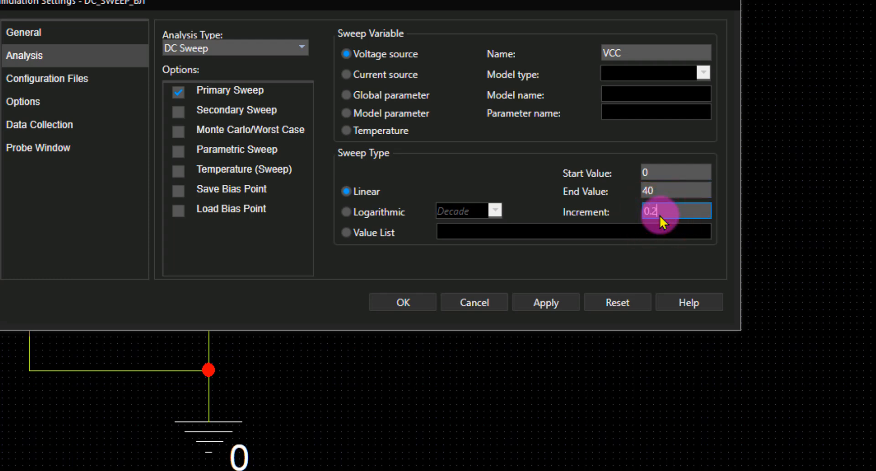
# - Enable the secondary sweep and set its sweep variable to current source IB
pyautogui.click(181, 116)
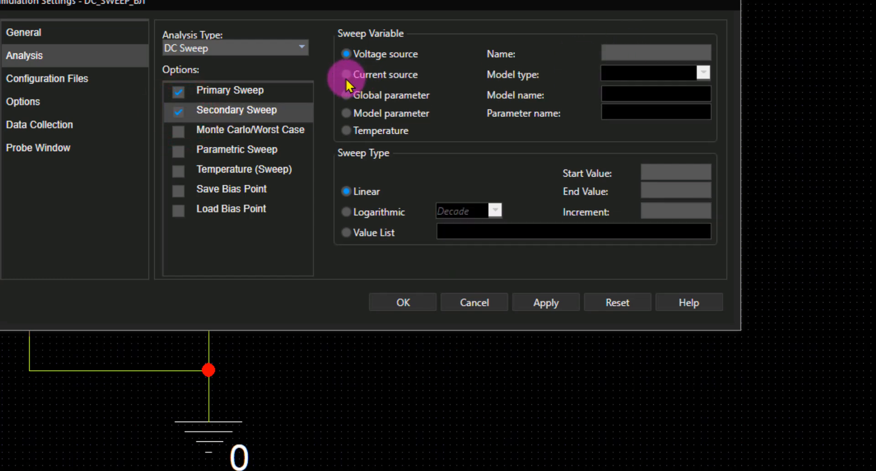
pyautogui.moveTo(366, 5); pyautogui.dragTo(459, 0)
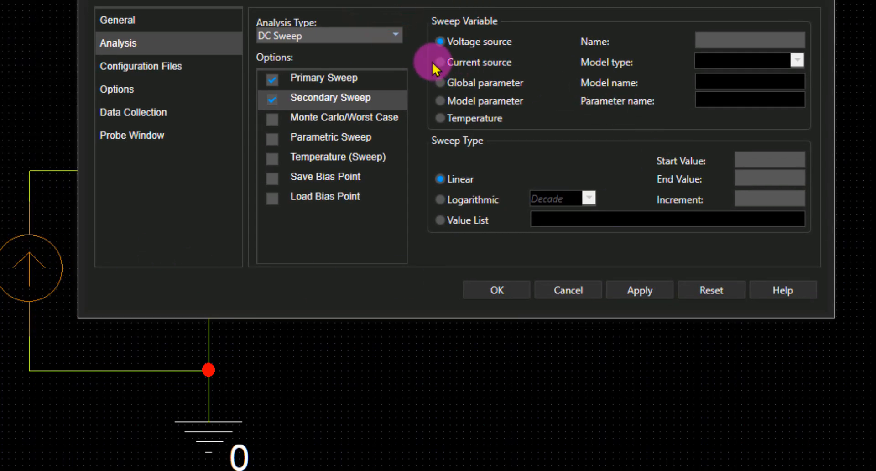
pyautogui.click(718, 48)
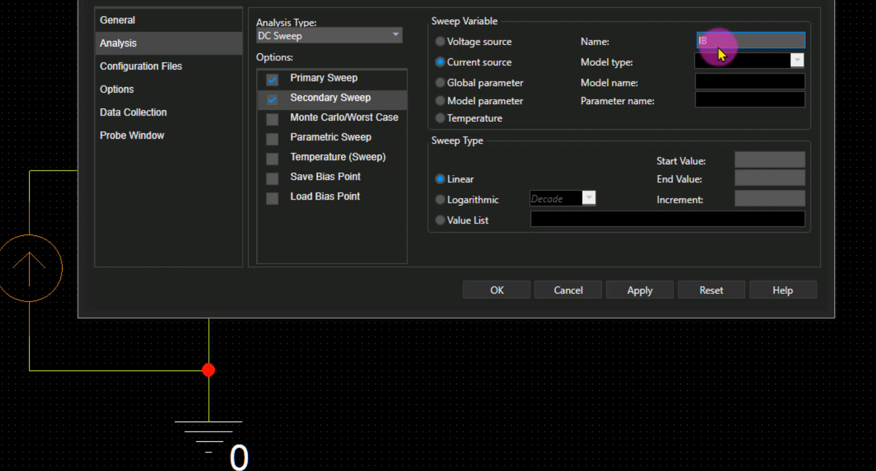
# - Set the linear IB sweep to start value 0, end value 1mA and increment 100ua
pyautogui.click(750, 160)
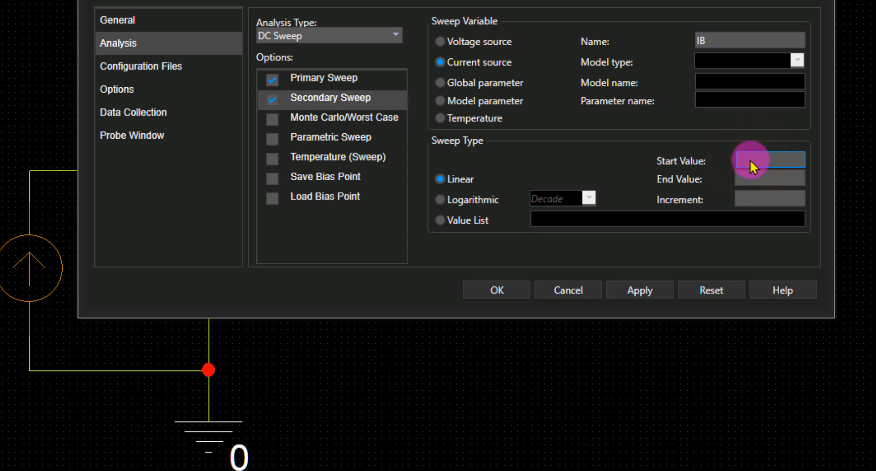
pyautogui.write('0')
pyautogui.click(749, 180)
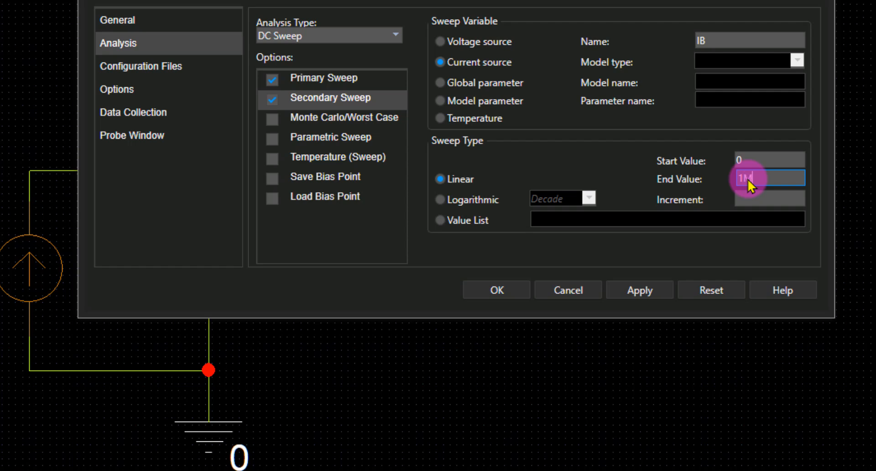
pyautogui.write('1M')
pyautogui.press('BackSpace')
pyautogui.write('mA')
pyautogui.click(746, 200)
pyautogui.write('10')
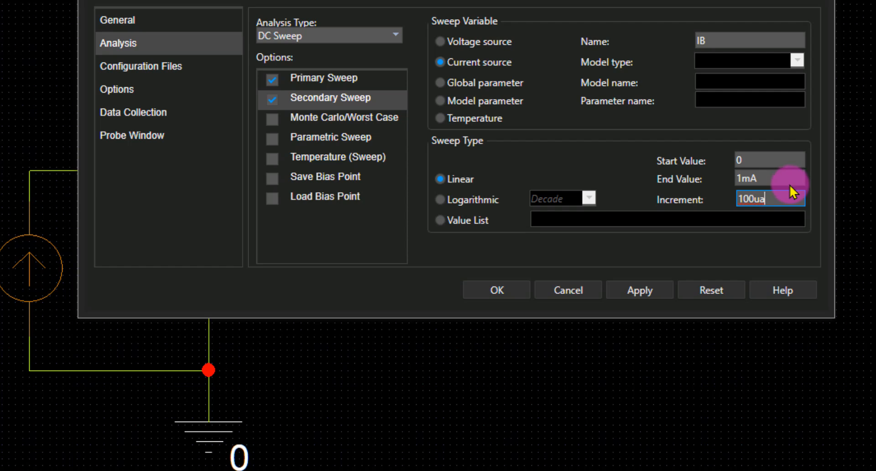
pyautogui.click(750, 178)
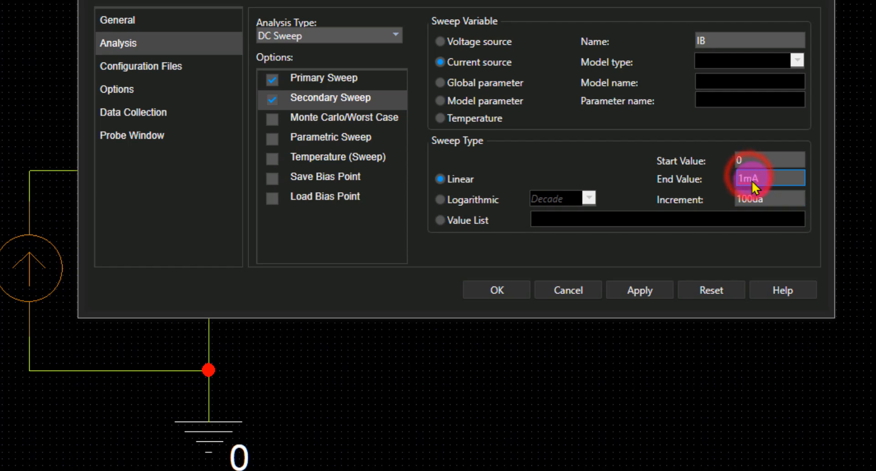
pyautogui.press('BackSpace')
pyautogui.write('MEG')
pyautogui.press('BackSpace')
pyautogui.press('BackSpace')
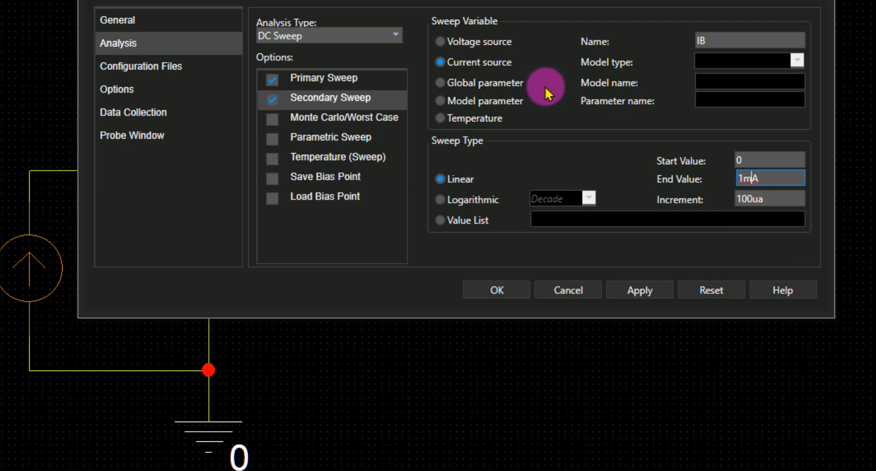
# - Apply the DC sweep simulation settings and close the dialog
pyautogui.click(642, 290)
pyautogui.click(507, 291)
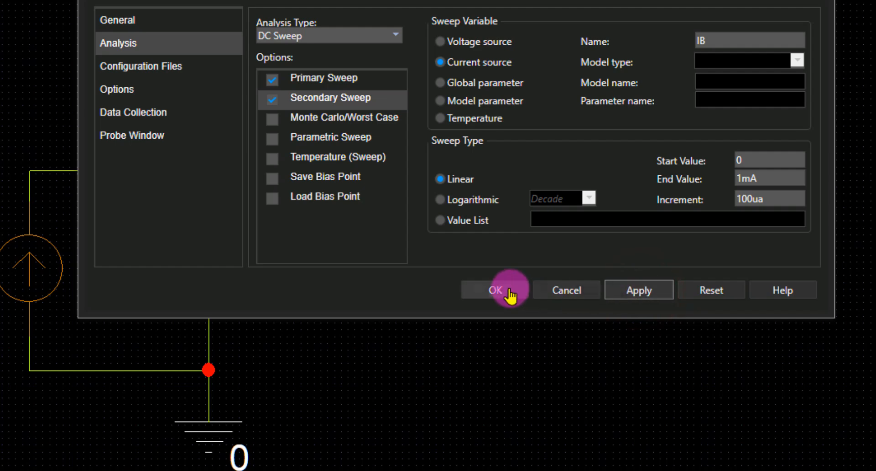
pyautogui.click(510, 296)
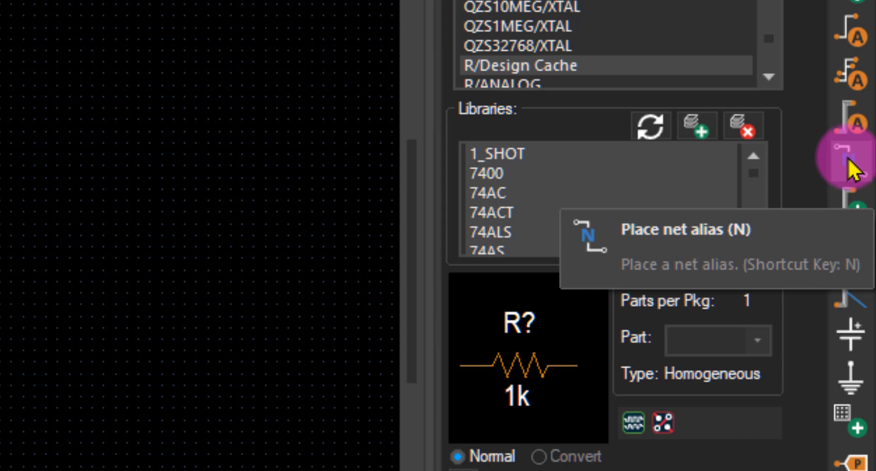
# - Place a net alias named VCE on the wire between resistor RC and Q1's collector
pyautogui.click(850, 169)
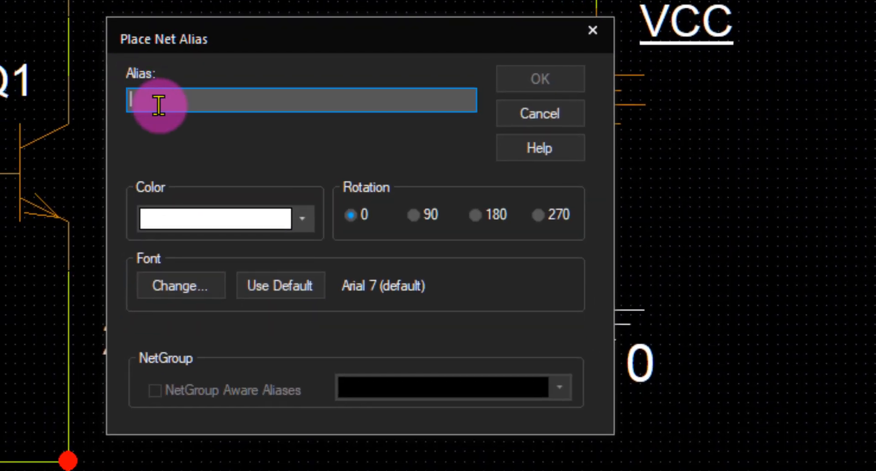
pyautogui.write('VCE')
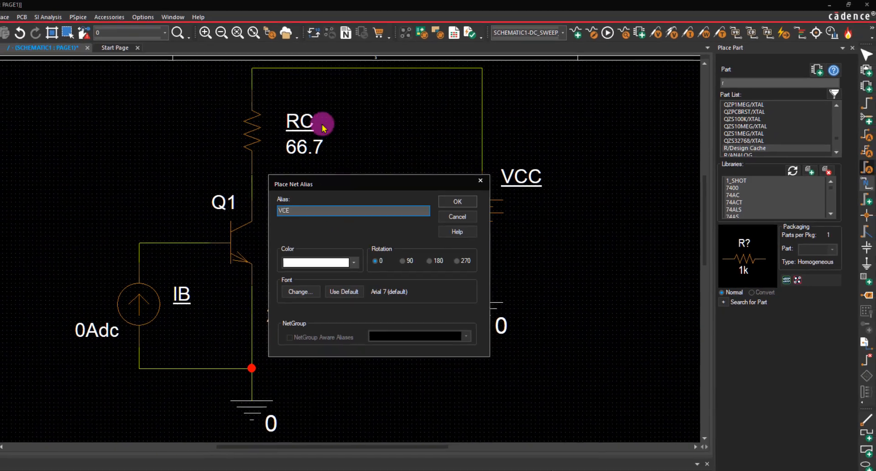
pyautogui.click(457, 201)
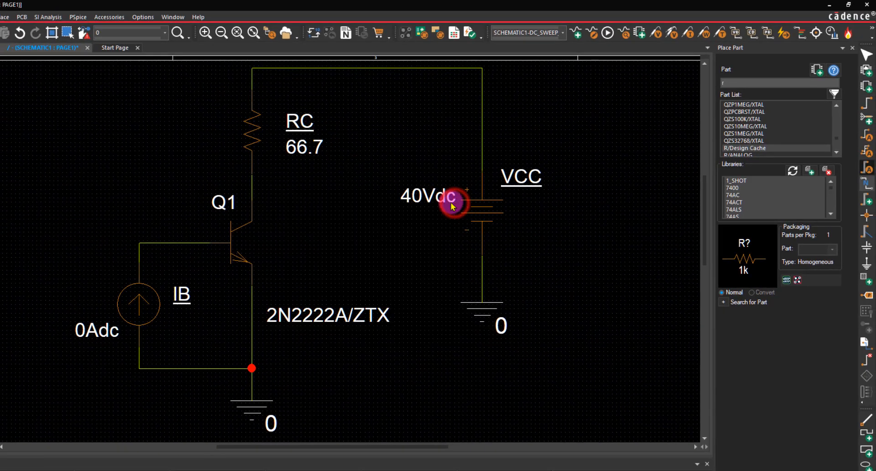
pyautogui.click(252, 196)
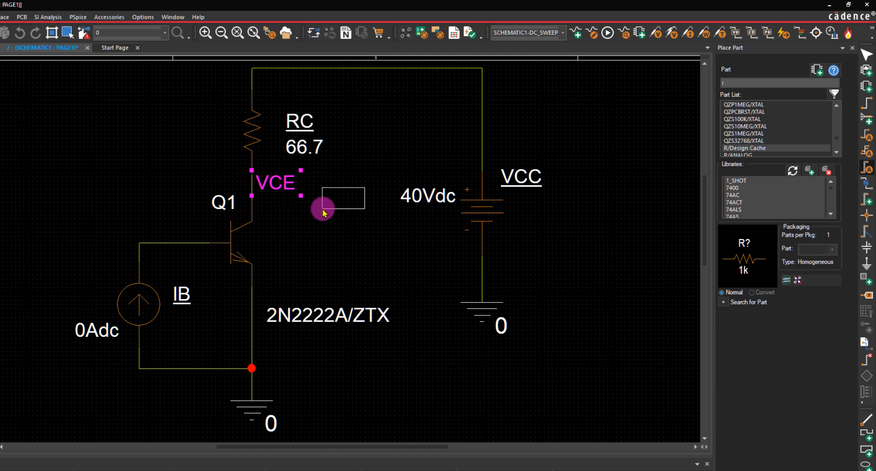
pyautogui.press('Escape')
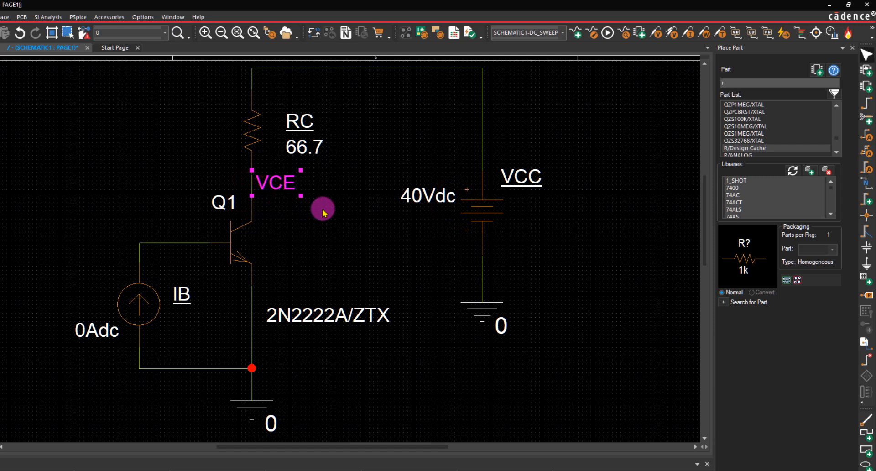
# - Run the PSpice simulation and add the collector current trace I(Q1:C) to the plot
pyautogui.click(608, 35)
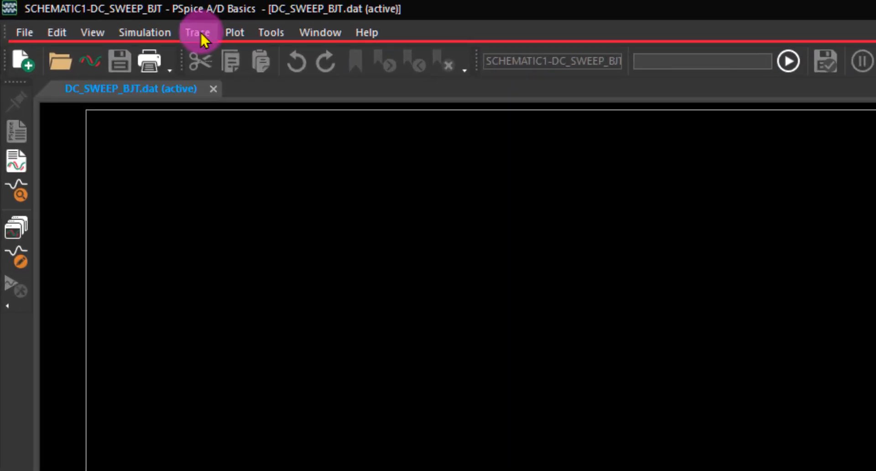
pyautogui.click(95, 15)
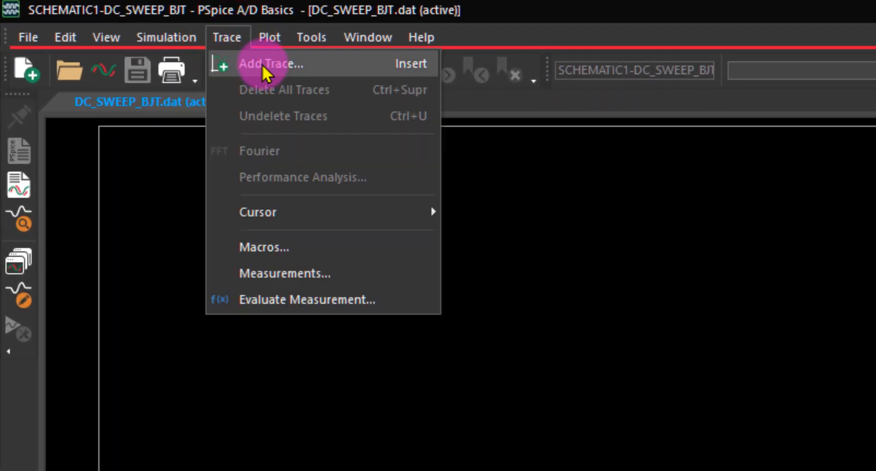
pyautogui.click(267, 64)
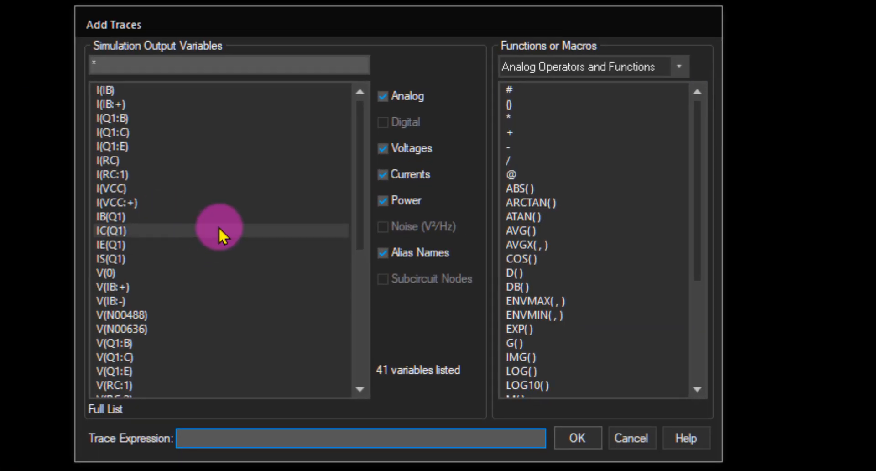
pyautogui.click(128, 133)
pyautogui.click(573, 439)
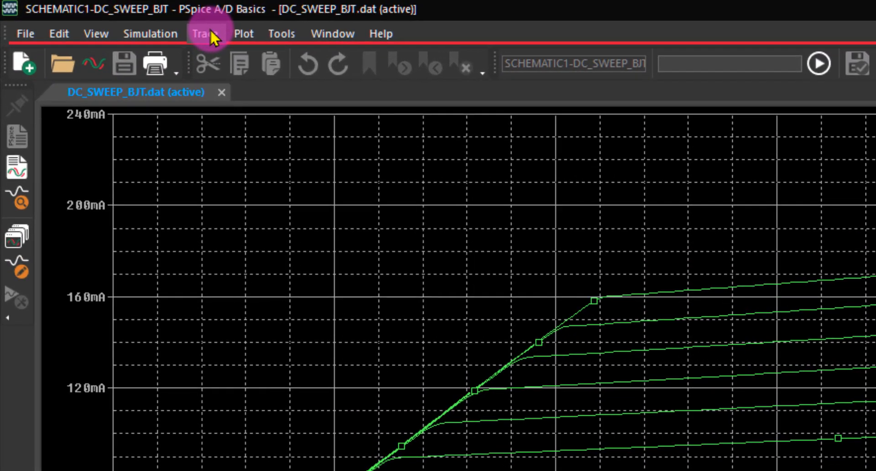
# - Set the plot's X axis variable to V(VCE) and apply the axis settings
pyautogui.click(113, 15)
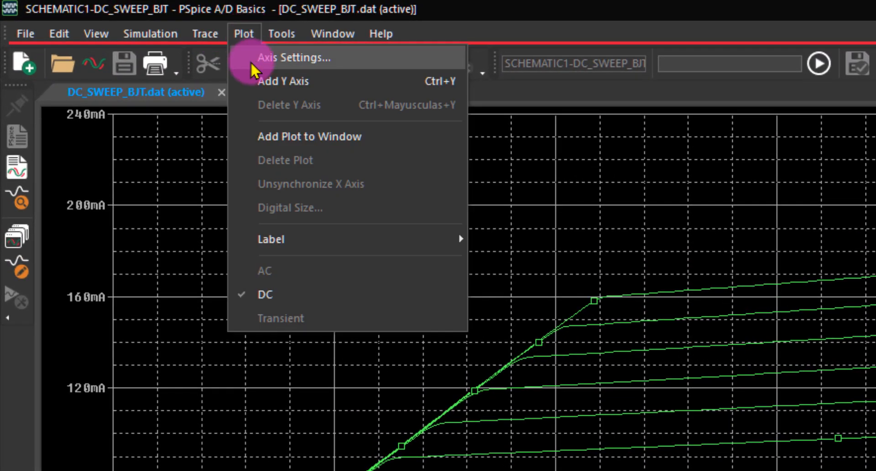
pyautogui.click(262, 59)
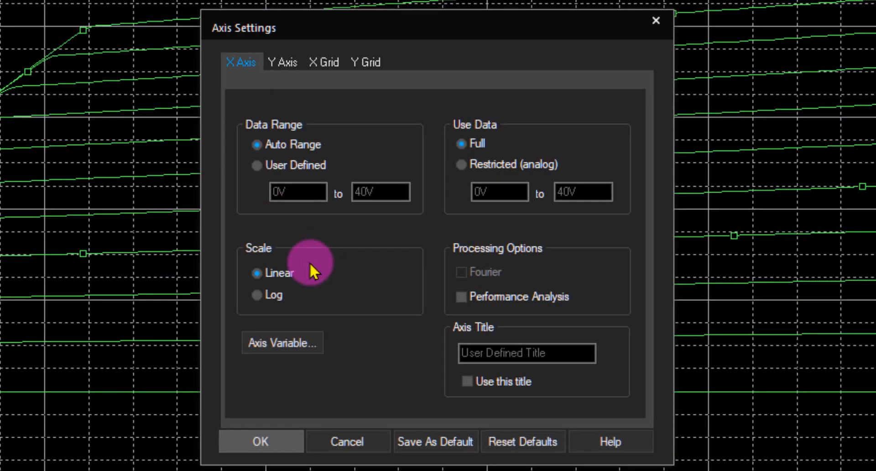
pyautogui.click(286, 346)
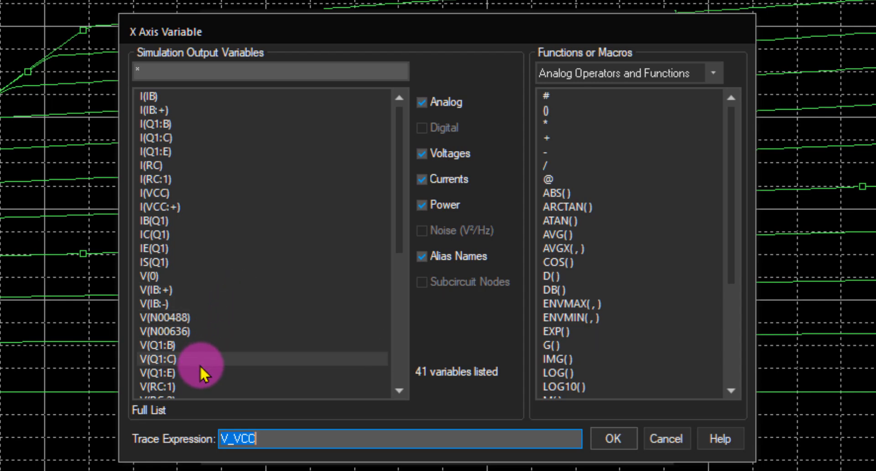
pyautogui.scroll(-2, 256, 305)
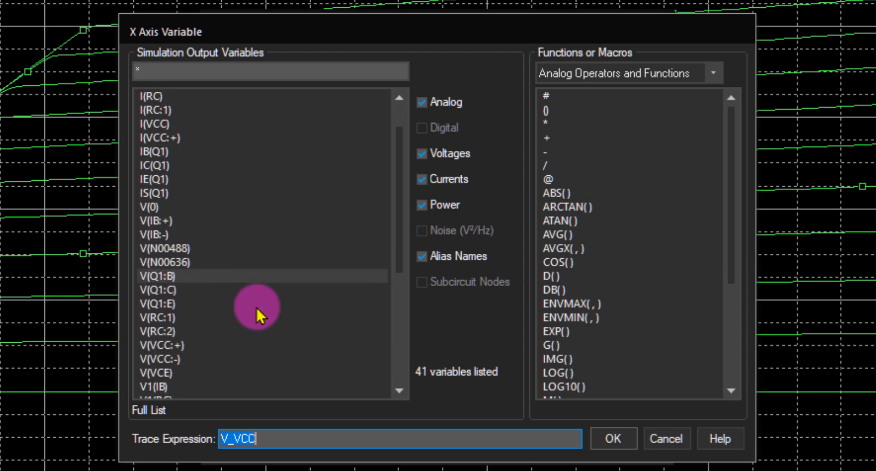
pyautogui.scroll(-1, 256, 306)
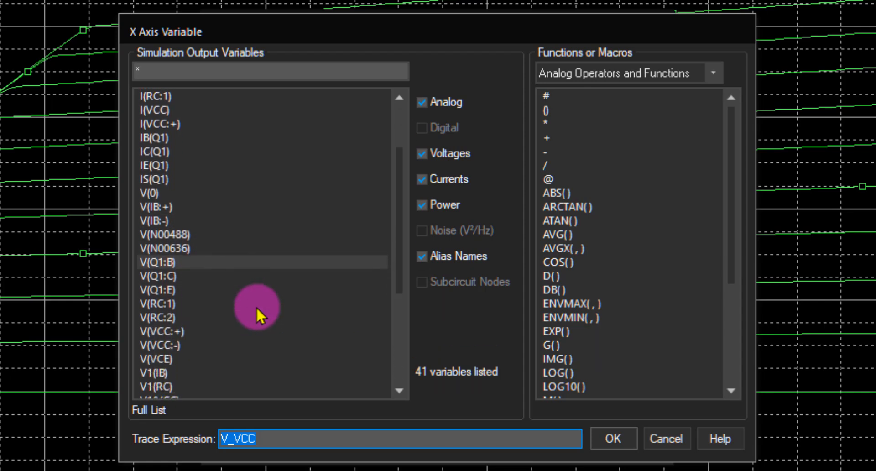
pyautogui.click(167, 363)
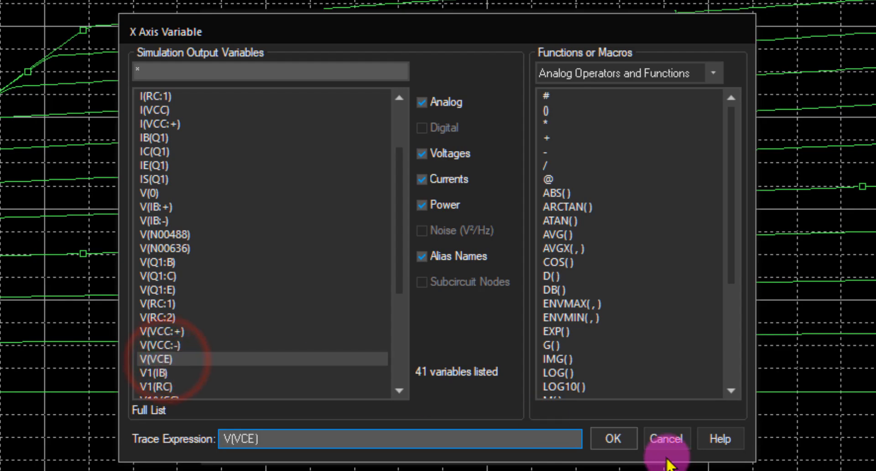
pyautogui.click(616, 437)
pyautogui.click(287, 441)
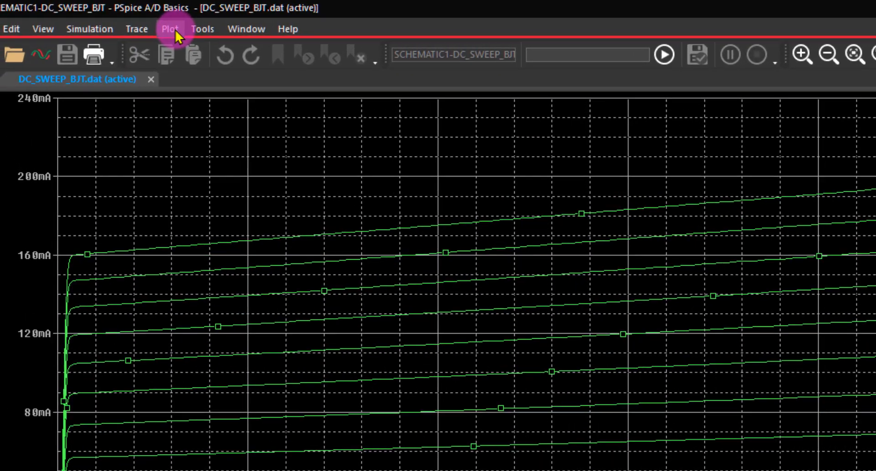
# - In the axis settings, give the Y axis a user-defined data range from 0mA to 200mA
pyautogui.click(175, 30)
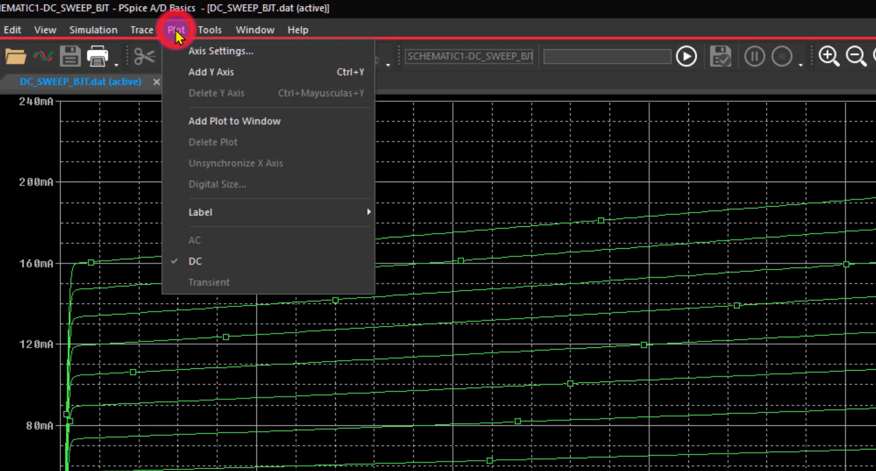
pyautogui.click(187, 52)
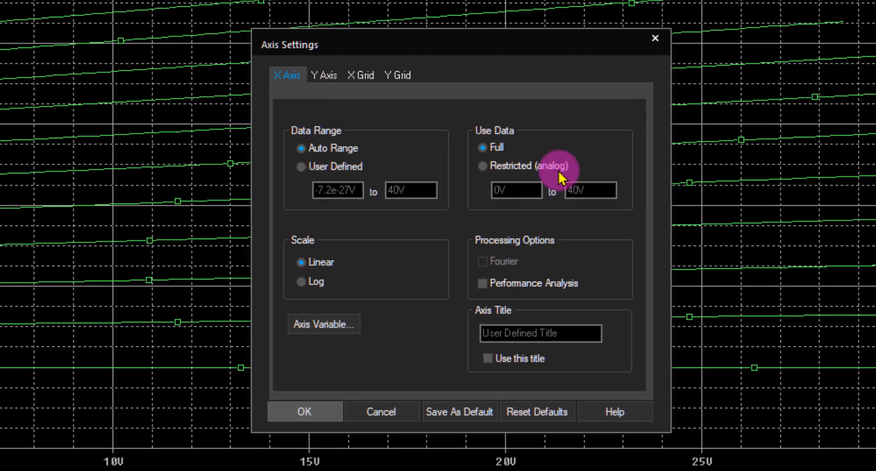
pyautogui.click(330, 76)
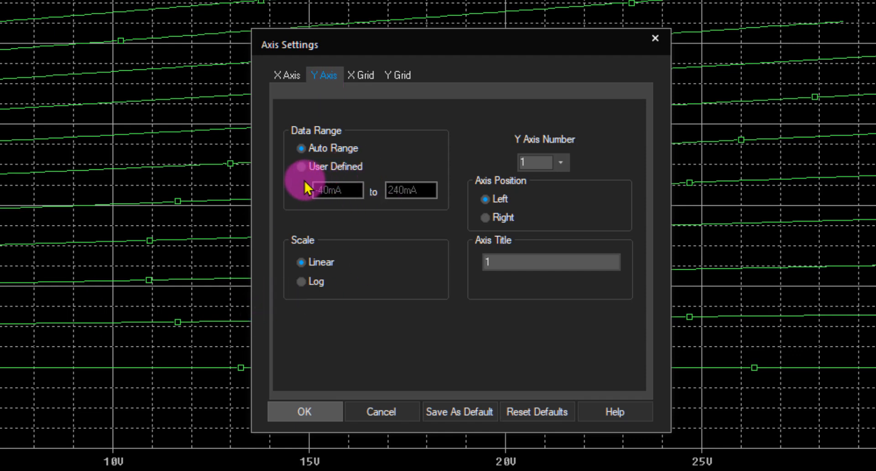
pyautogui.click(302, 166)
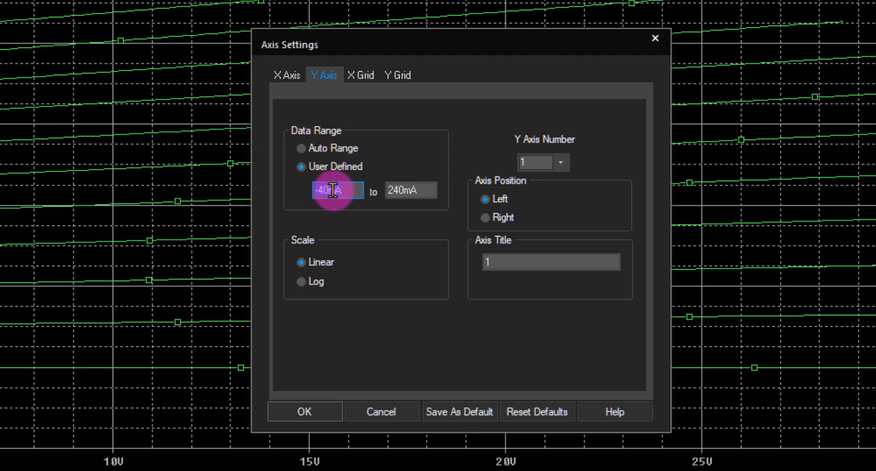
pyautogui.click(334, 191)
pyautogui.press('BackSpace')
pyautogui.press('BackSpace')
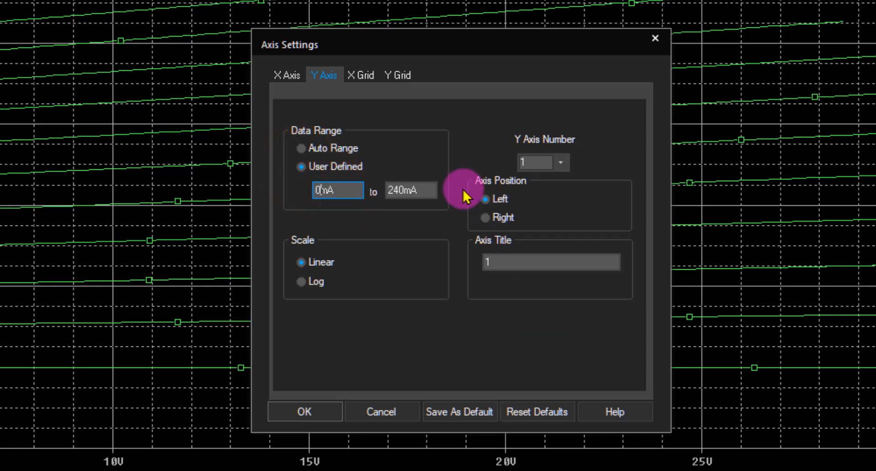
pyautogui.click(400, 191)
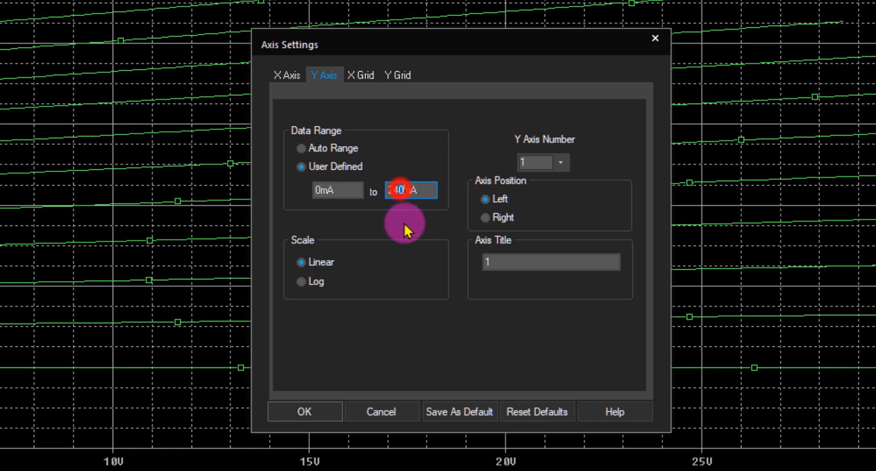
pyautogui.press('BackSpace')
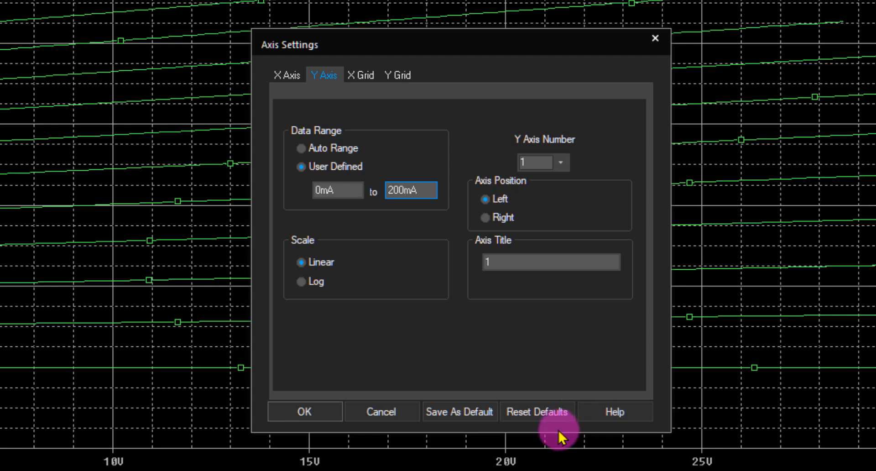
# - Set the X grid's major and minor grids to dots at intersections with both other major and other minor
pyautogui.click(367, 78)
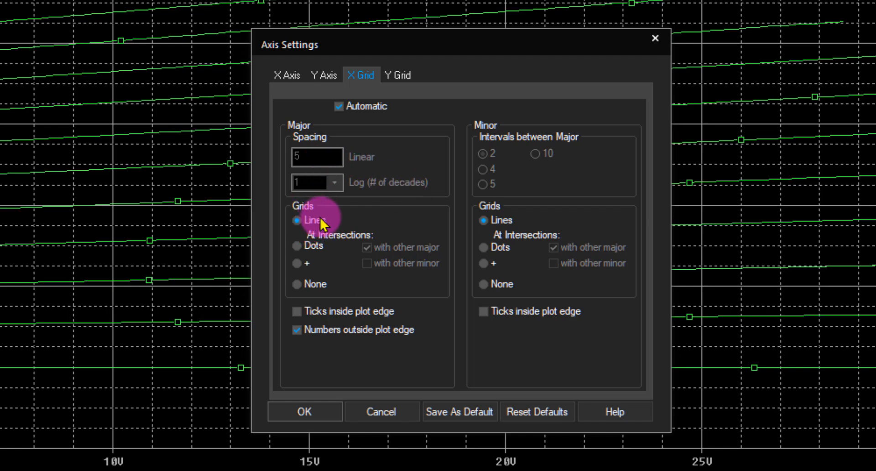
pyautogui.click(297, 247)
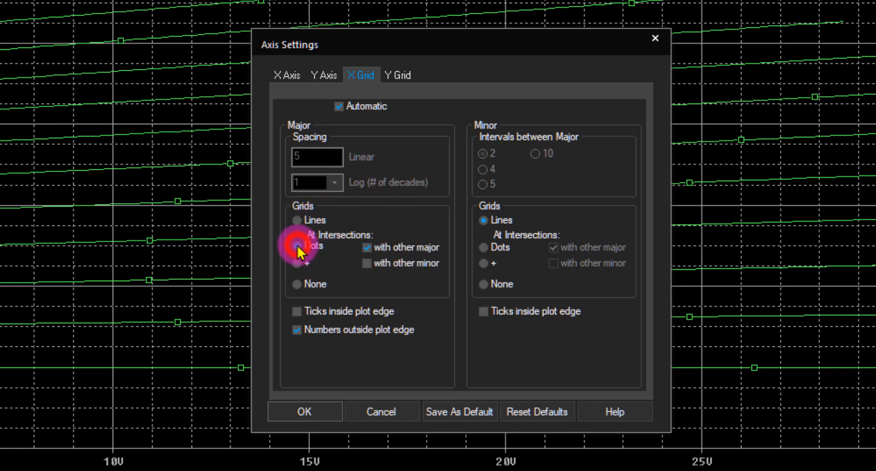
pyautogui.click(366, 263)
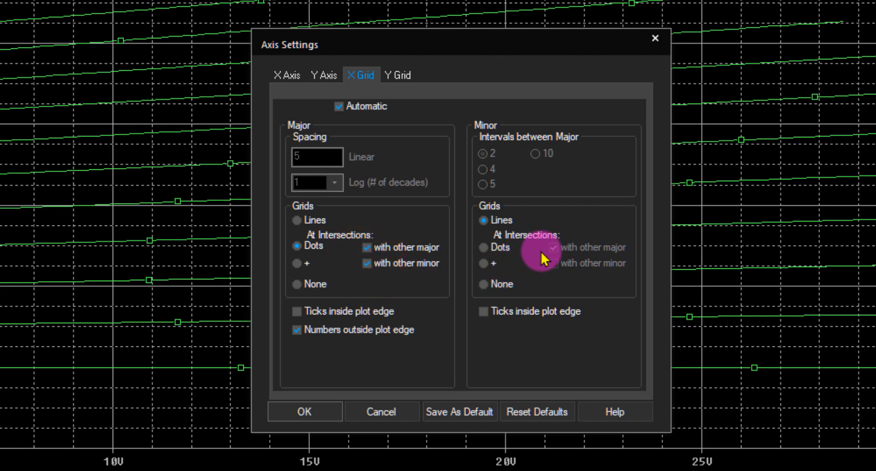
pyautogui.click(482, 248)
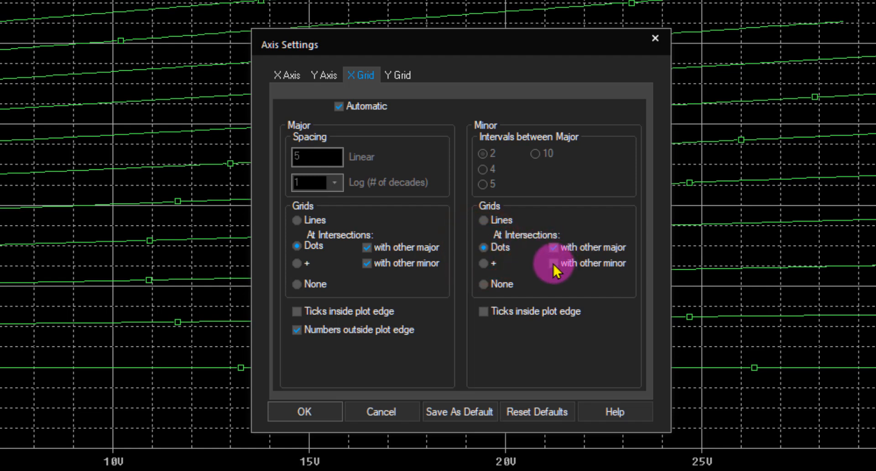
pyautogui.click(554, 264)
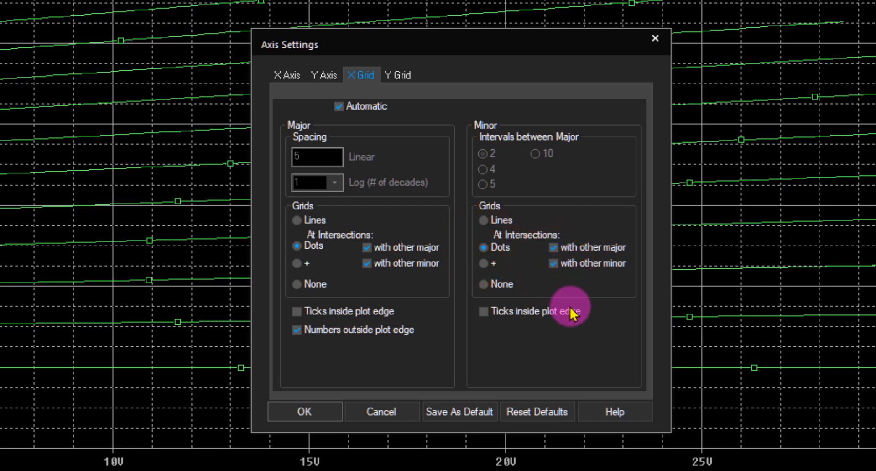
# - Set the Y grid's major and minor grids to dots at intersections with other major and minor, and apply the axis settings
pyautogui.click(400, 83)
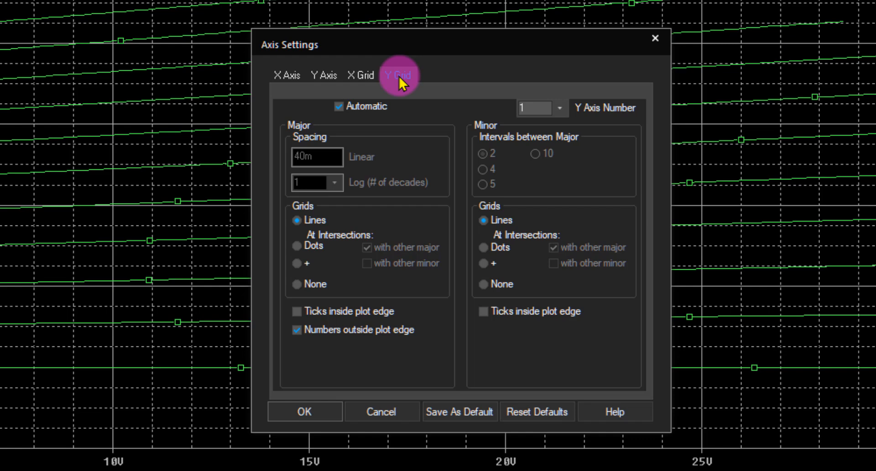
pyautogui.click(297, 247)
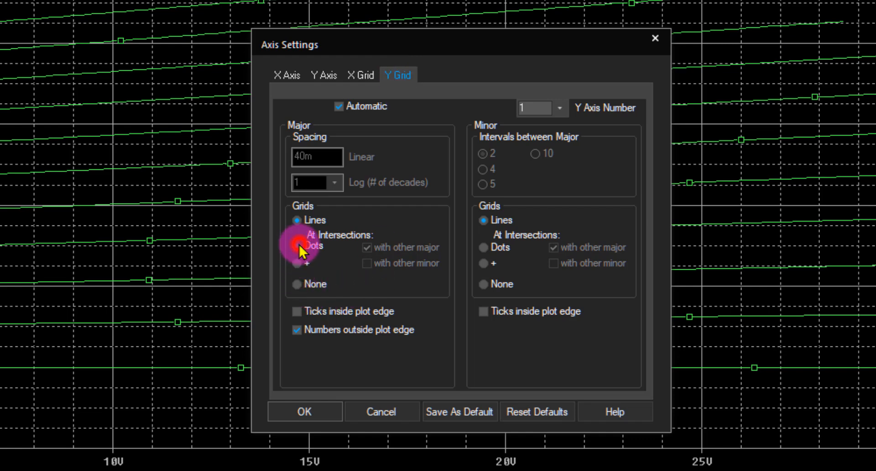
pyautogui.click(483, 247)
pyautogui.click(554, 263)
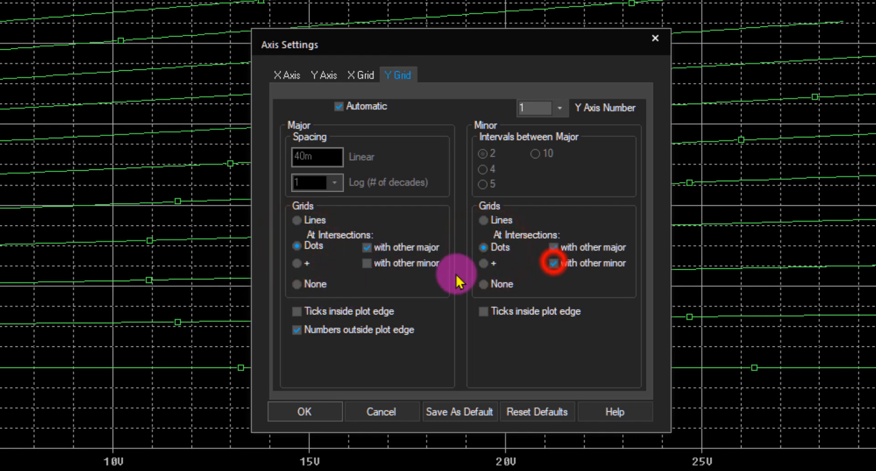
pyautogui.click(367, 264)
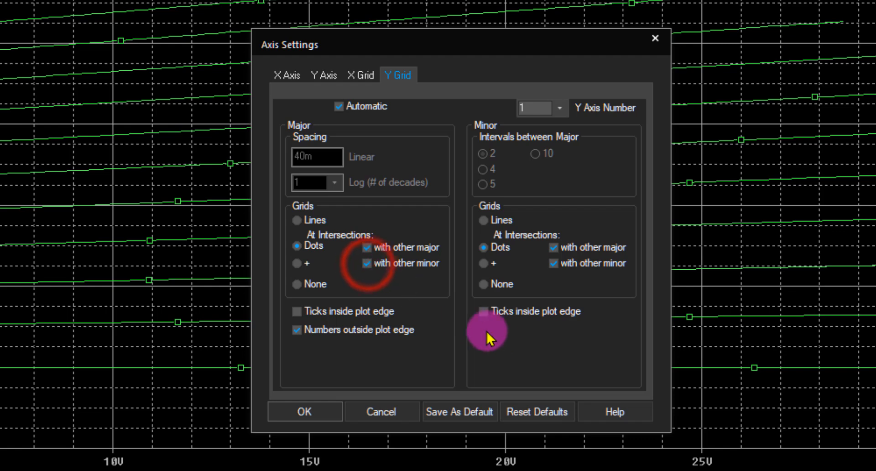
pyautogui.click(325, 409)
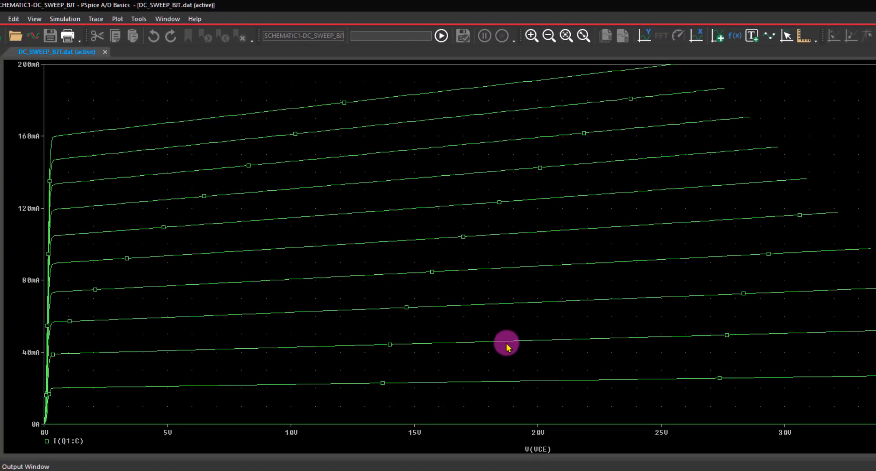